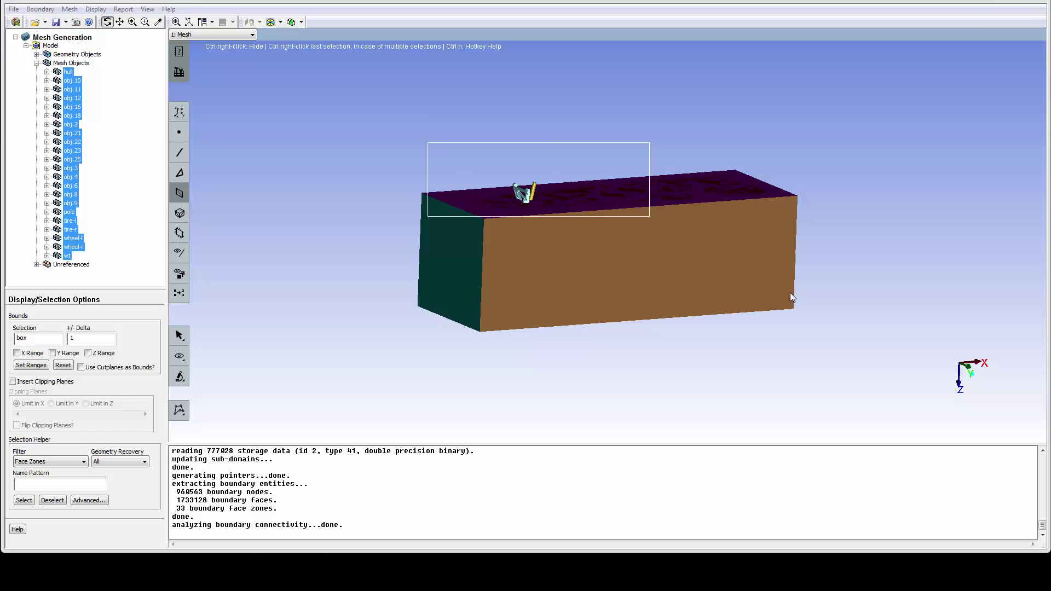
Hide the inlet, symmetry-side1, symmetry-bottom and symmetry-side2 face zones to expose the landing gear.
left_click_drag(377, 206, 381, 256)
right_click(367, 268)
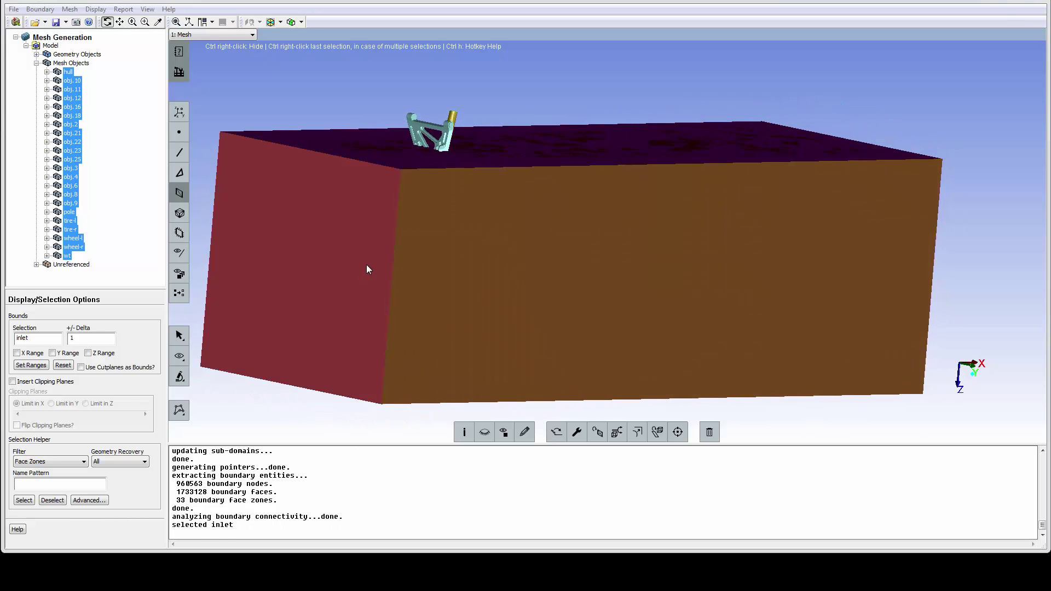
right_click(489, 268)
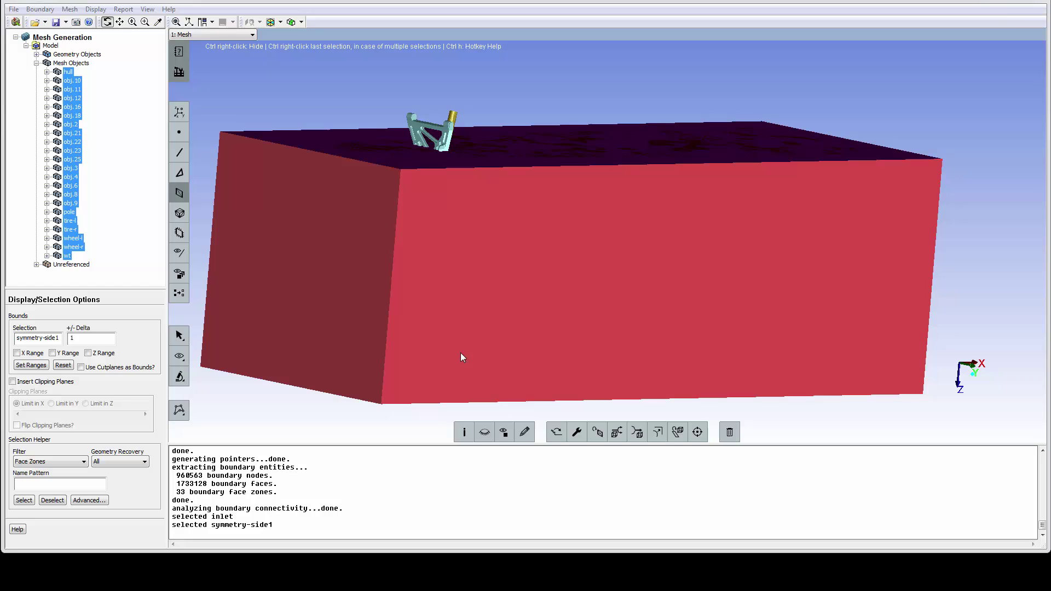
left_click(488, 432)
right_click(469, 379)
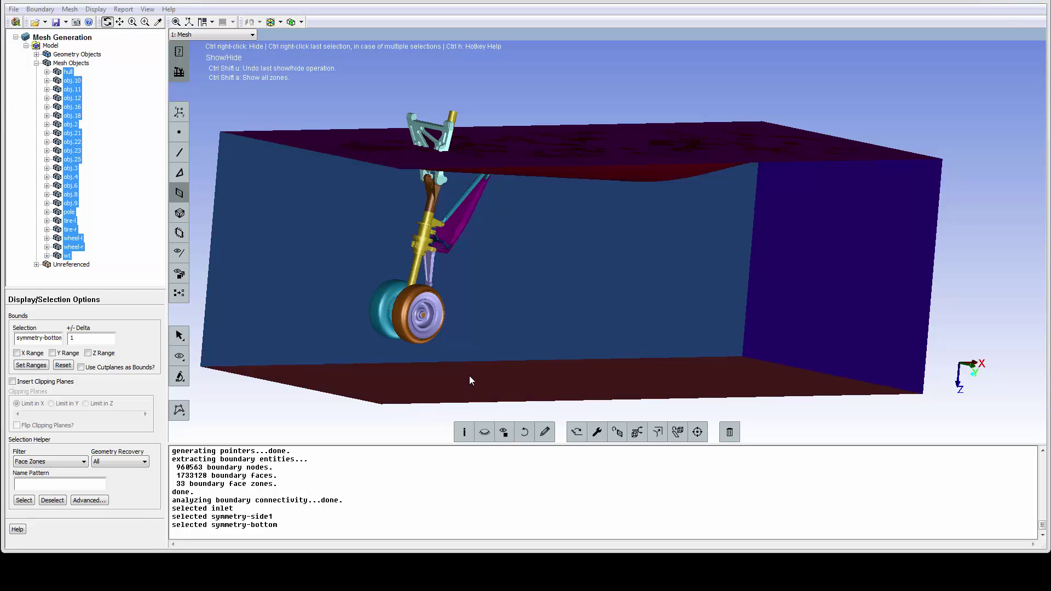
right_click(476, 342)
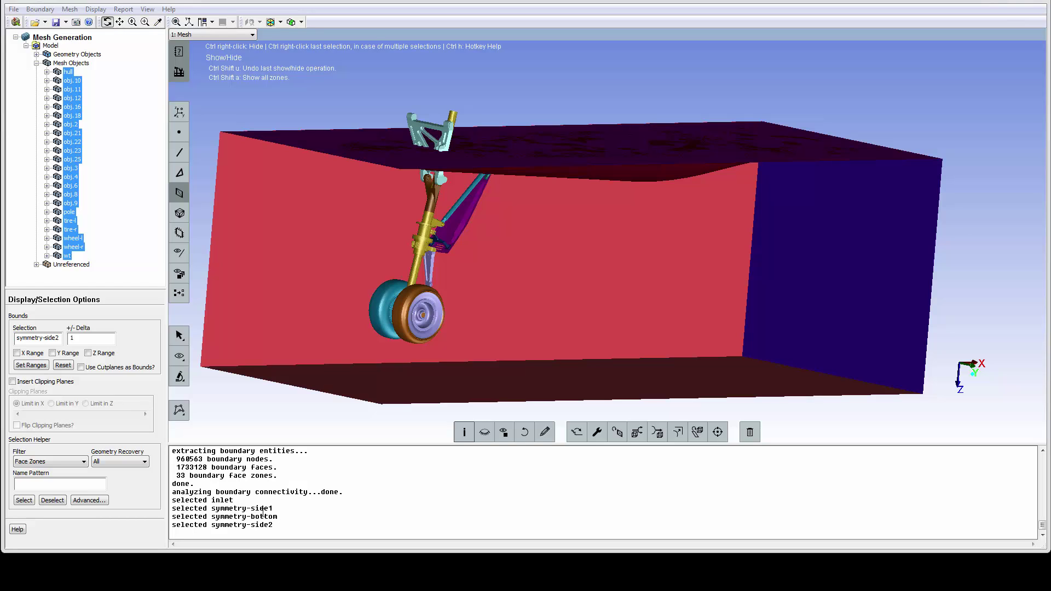
left_click(485, 432)
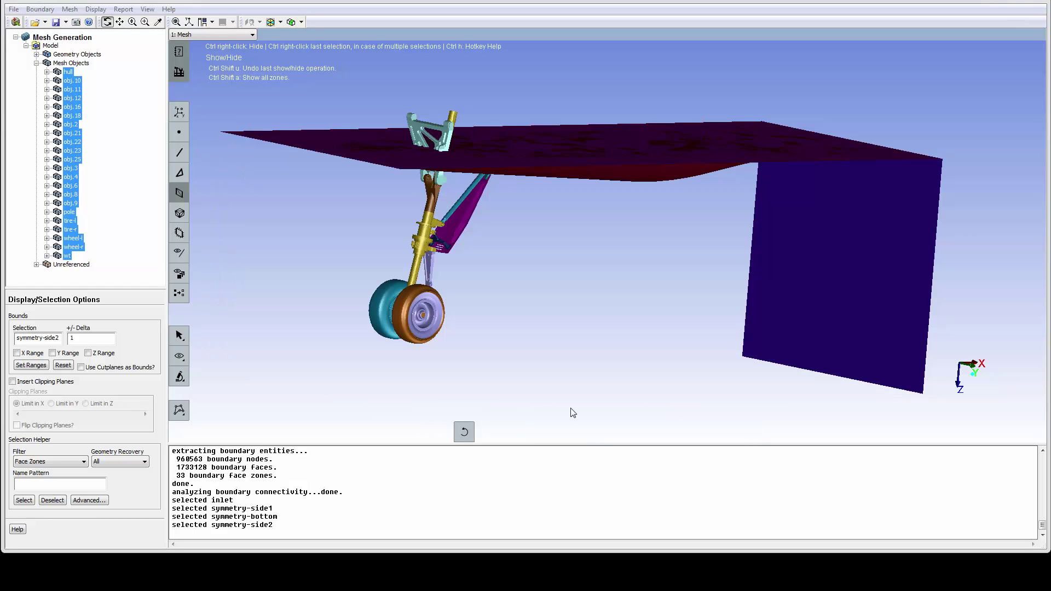
Query the entity information of the box face zone, rename it outlet and set its boundary type to pressure-outlet.
right_click(857, 309)
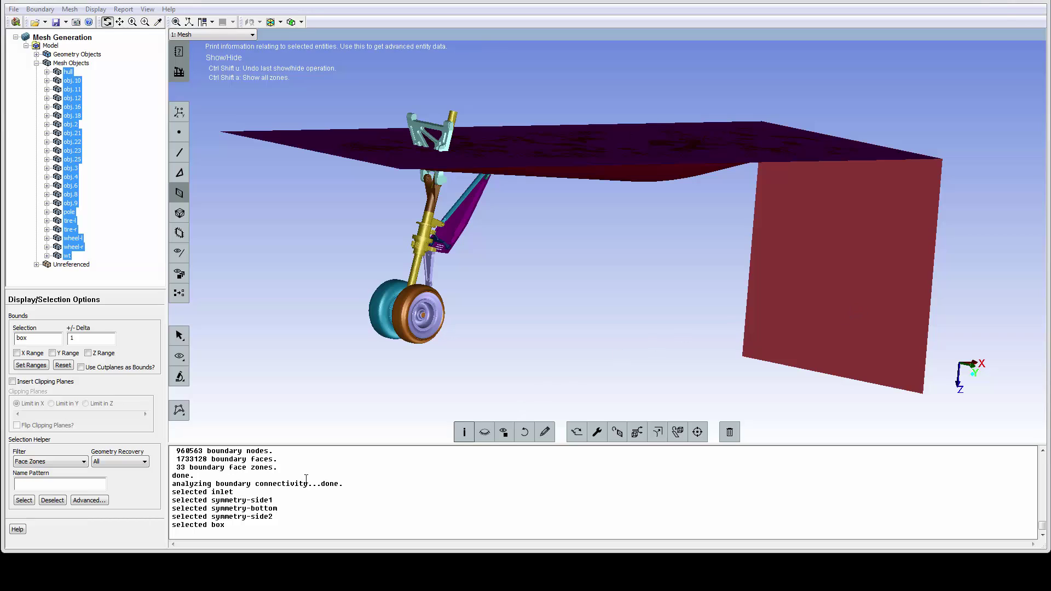
left_click(464, 434)
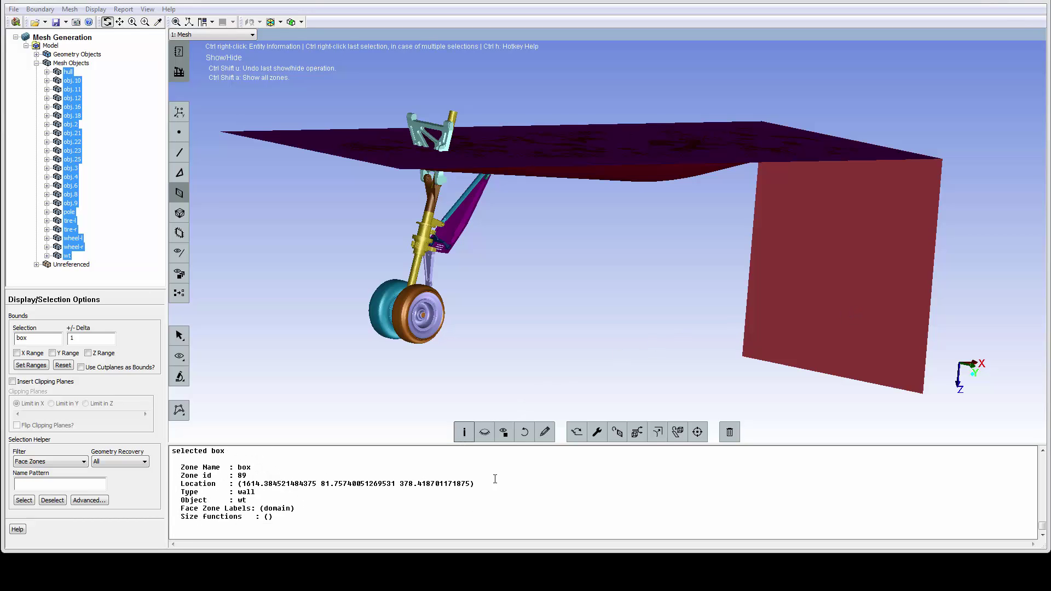
left_click(544, 432)
left_click_drag(198, 132, 181, 132)
type("bu")
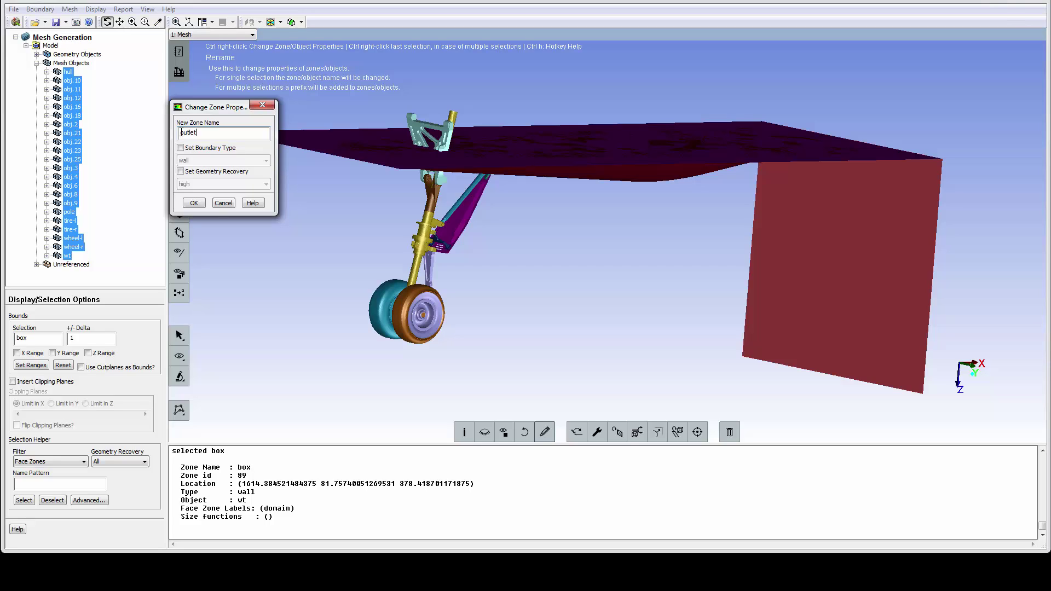
left_click(180, 147)
left_click(222, 160)
left_click(199, 291)
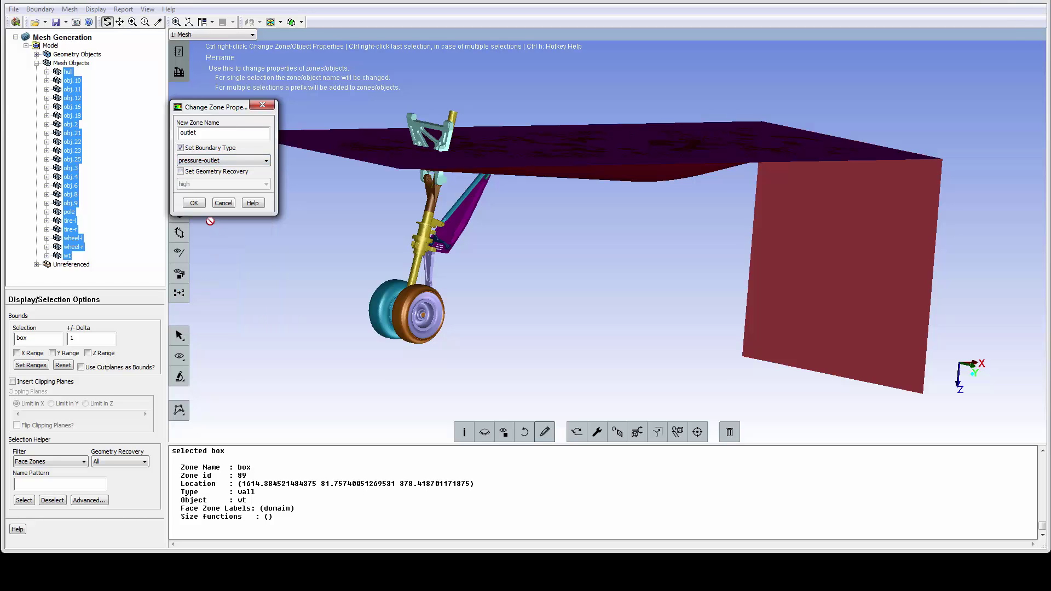
left_click(195, 203)
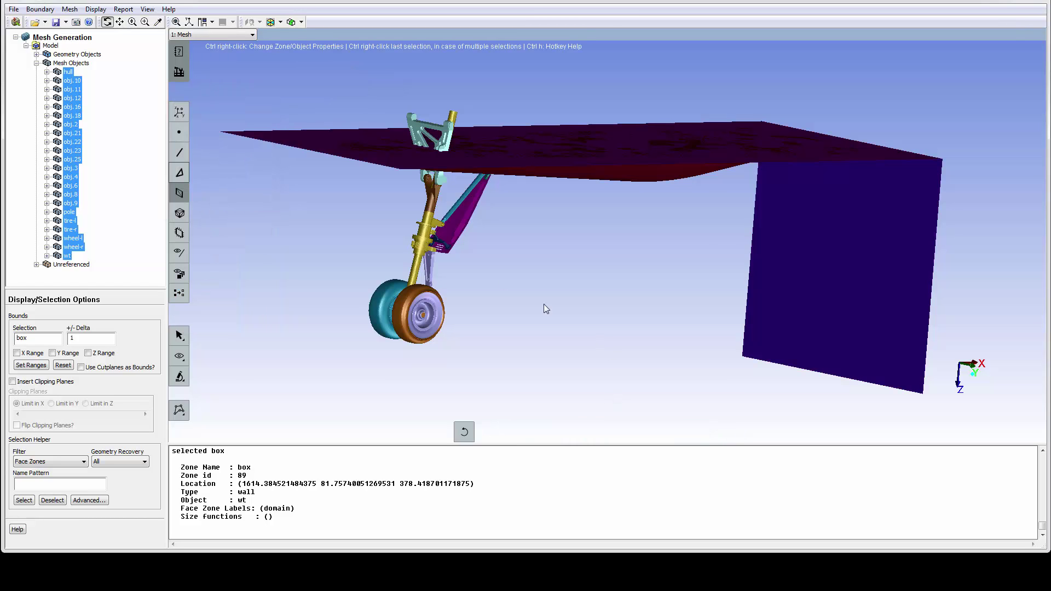
Measure the distance between two neighbouring nodes on the rim of the small hole in the lavender plate behind the yellow strut.
left_click_drag(501, 277, 455, 250)
middle_click_drag(471, 261, 471, 261)
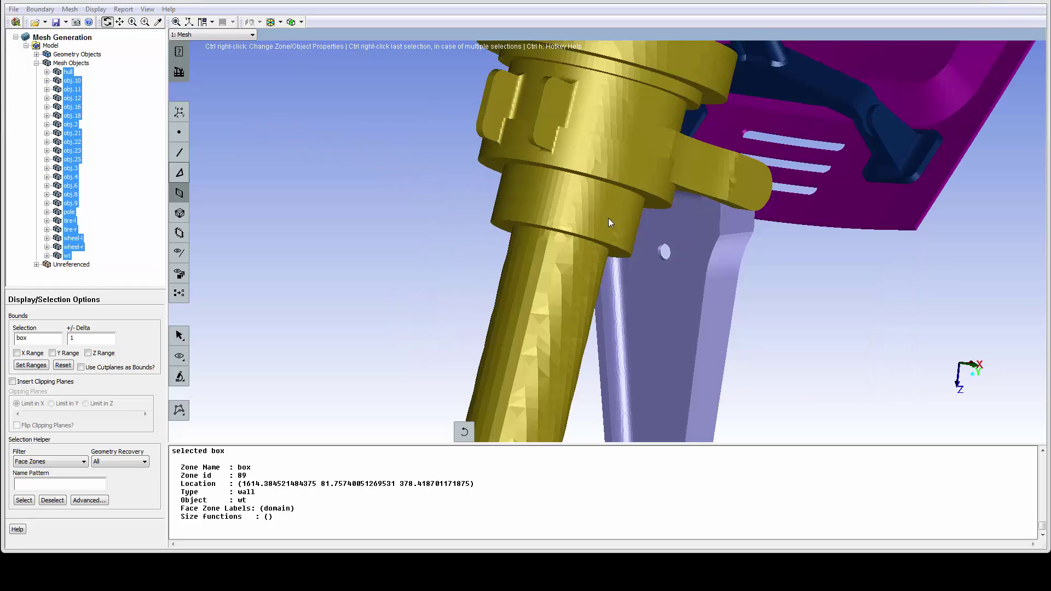
middle_click_drag(655, 242, 750, 306)
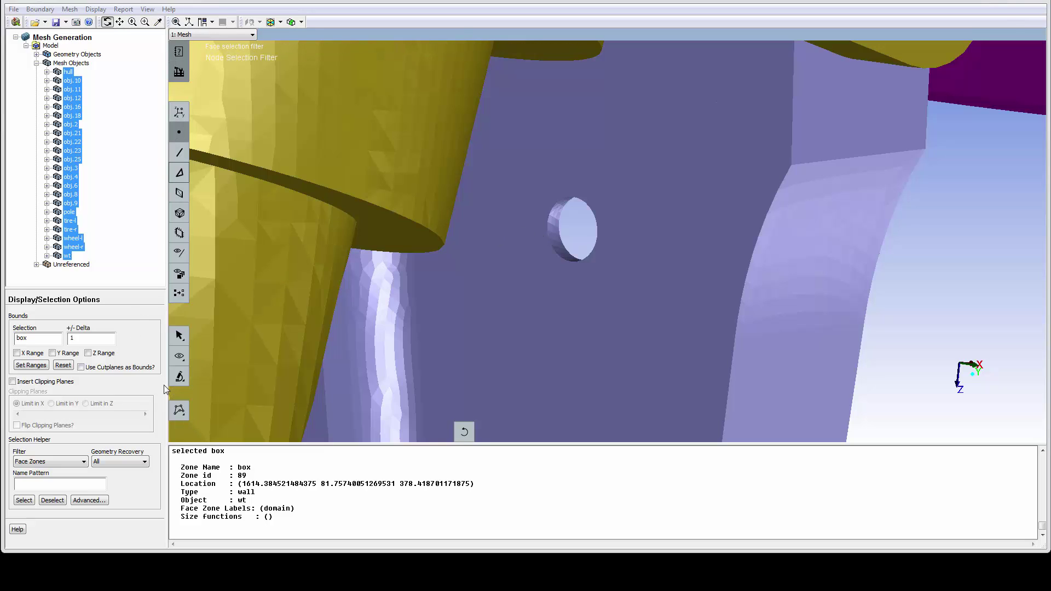
left_click(198, 378)
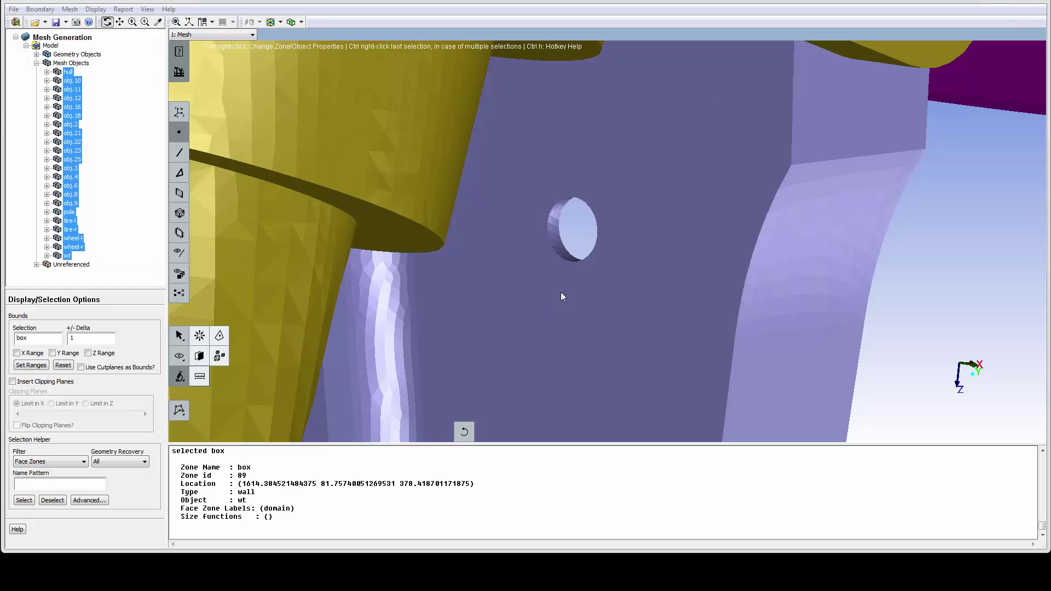
left_click(556, 204)
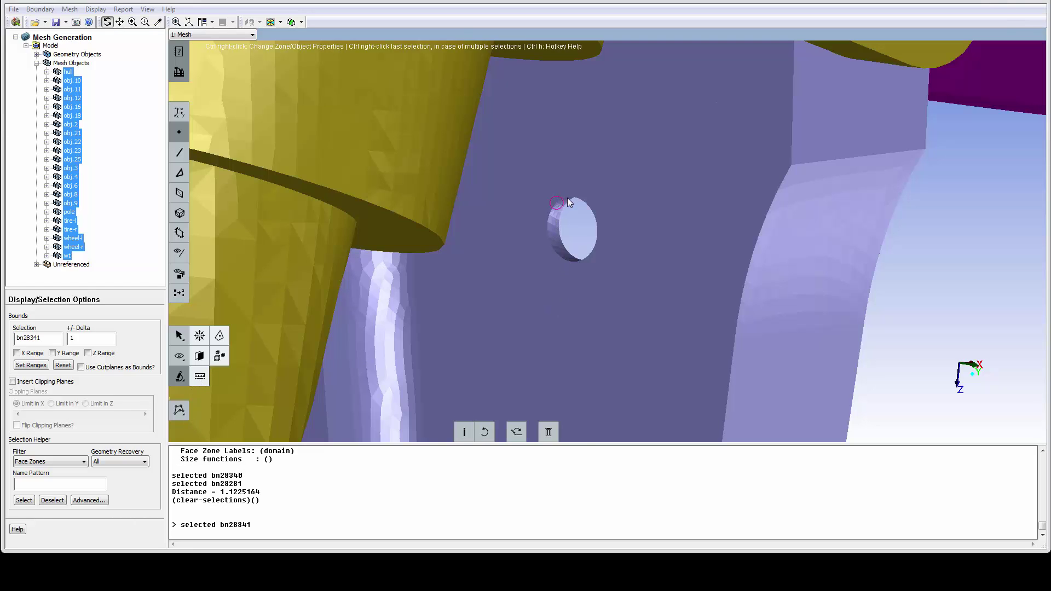
left_click(568, 196)
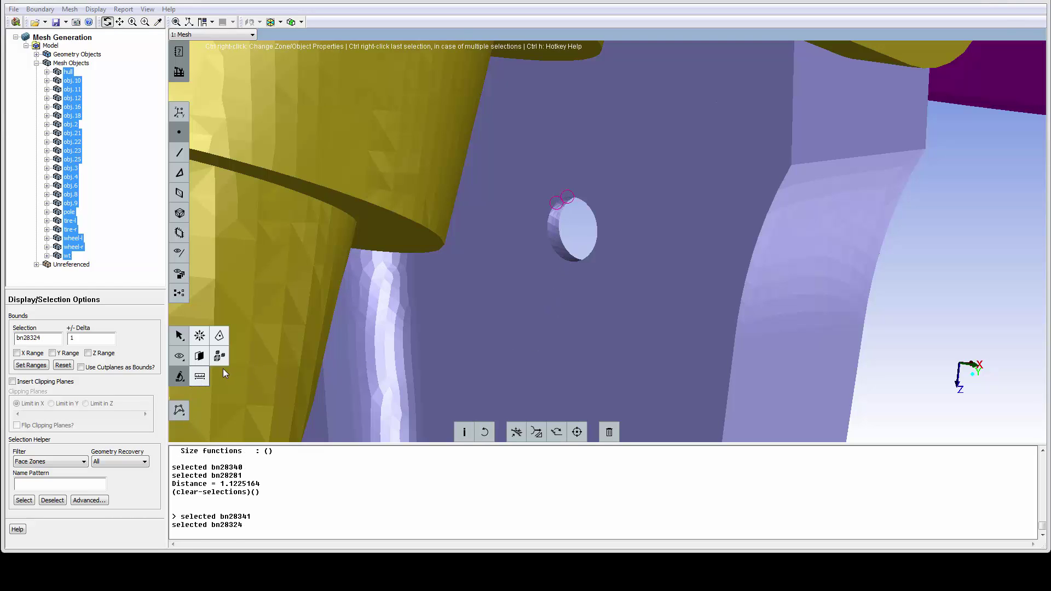
left_click(200, 377)
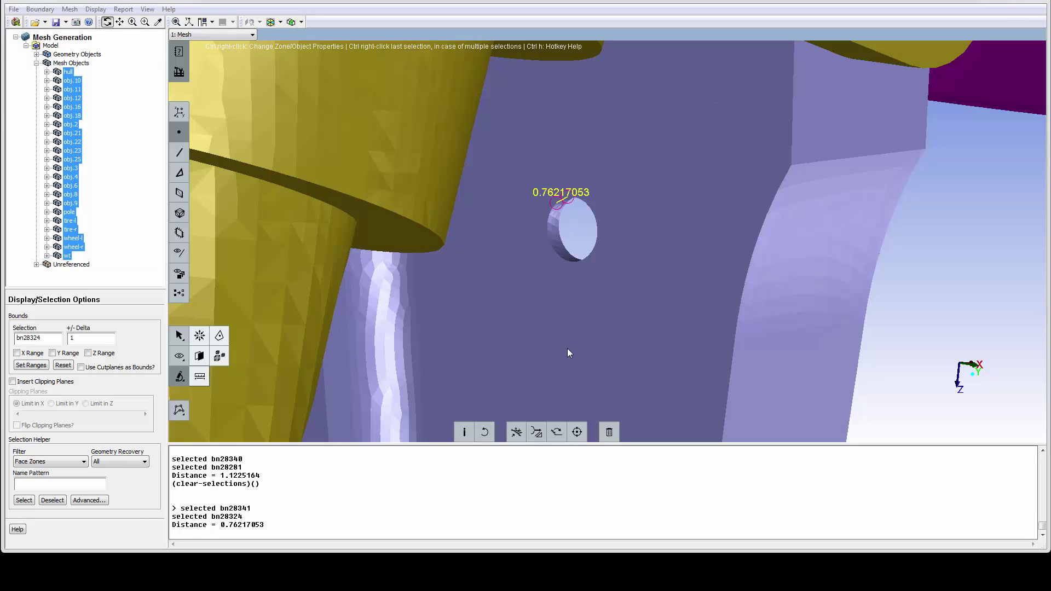
Add the boi geometry object to the displayed landing gear to view its extent, and remove it from the display again.
middle_click_drag(567, 353, 529, 311)
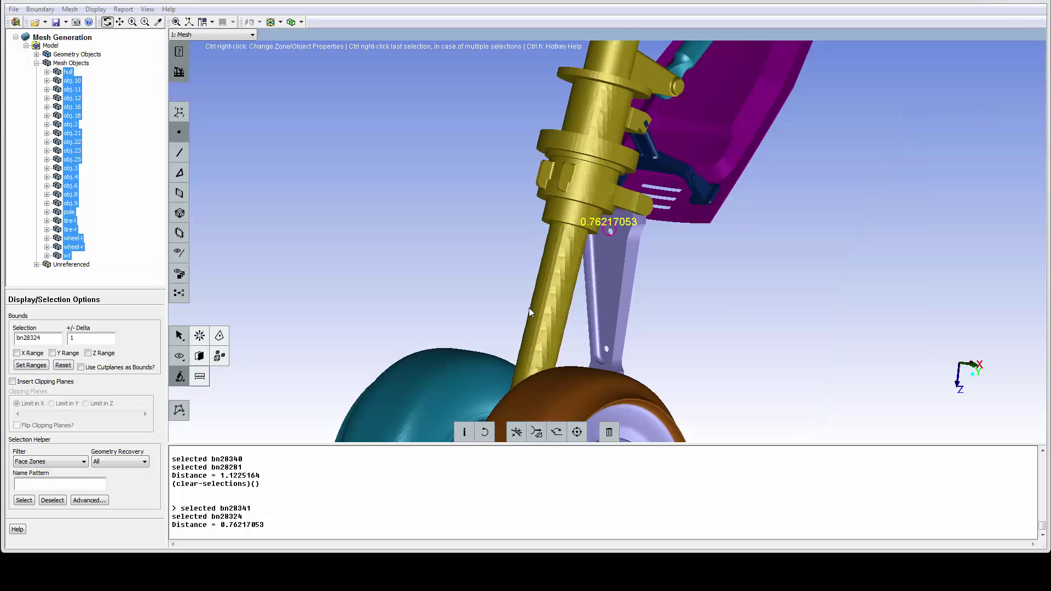
middle_click_drag(626, 298, 570, 218)
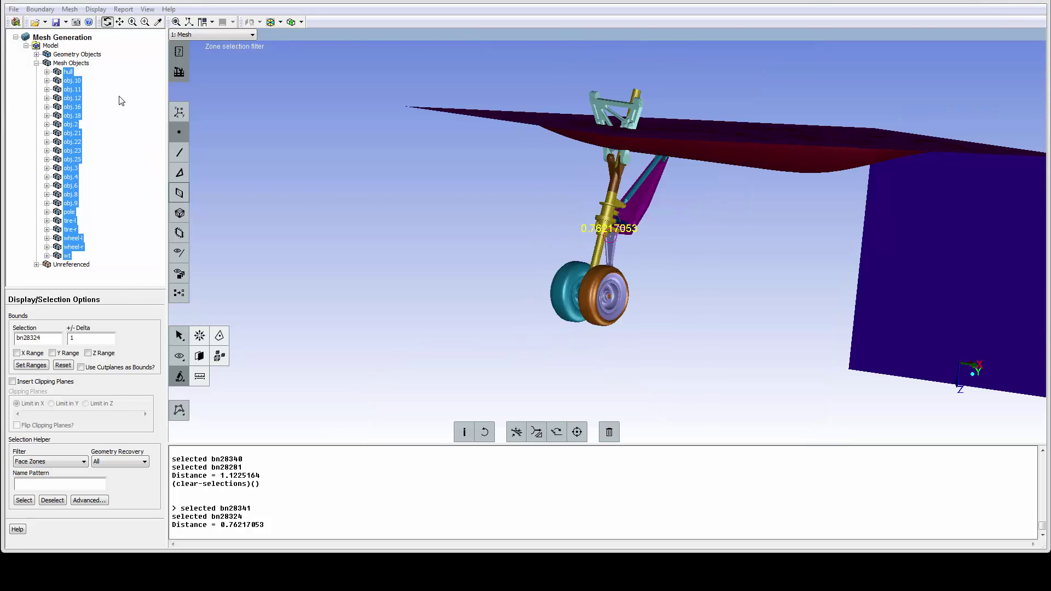
left_click(36, 54)
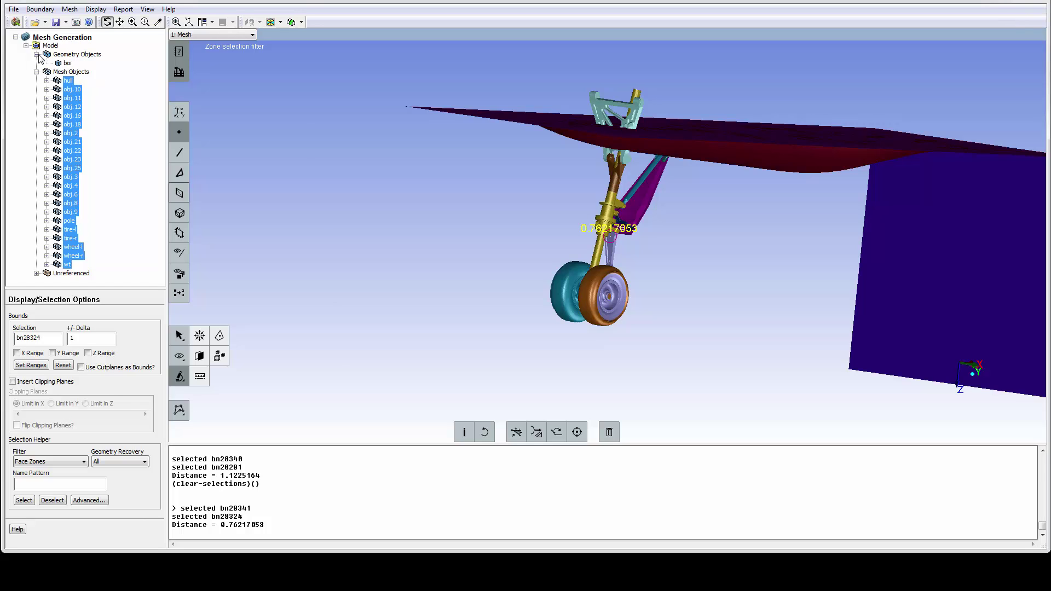
right_click(66, 64)
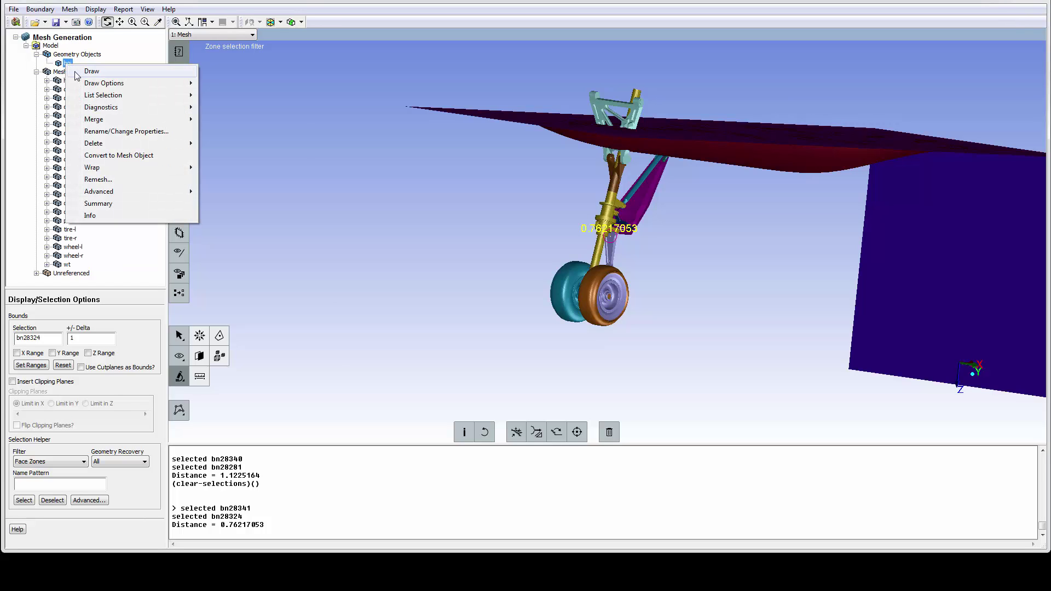
mouse_move(171, 84)
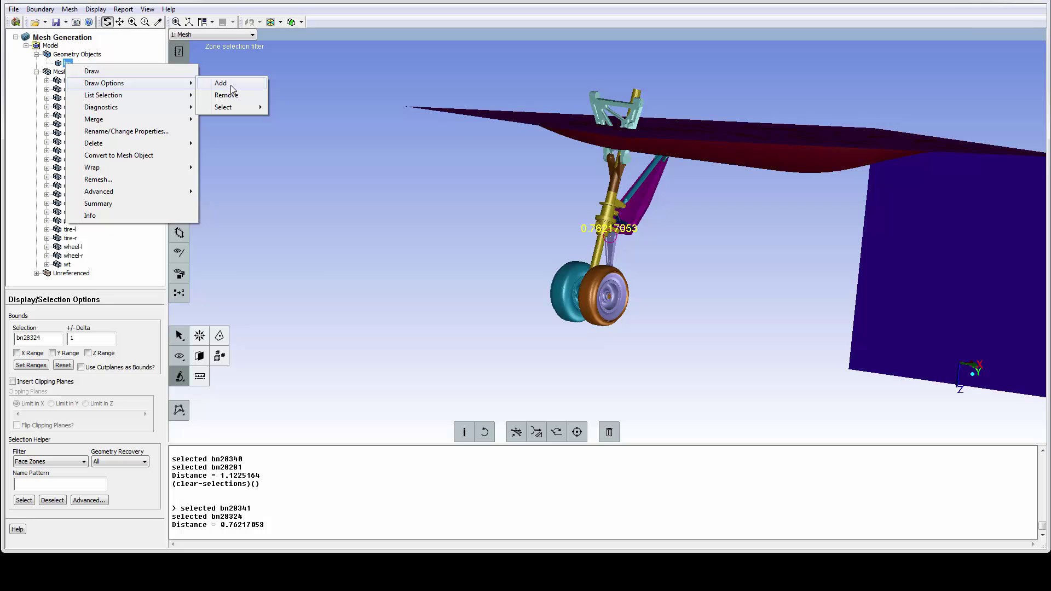
left_click(231, 86)
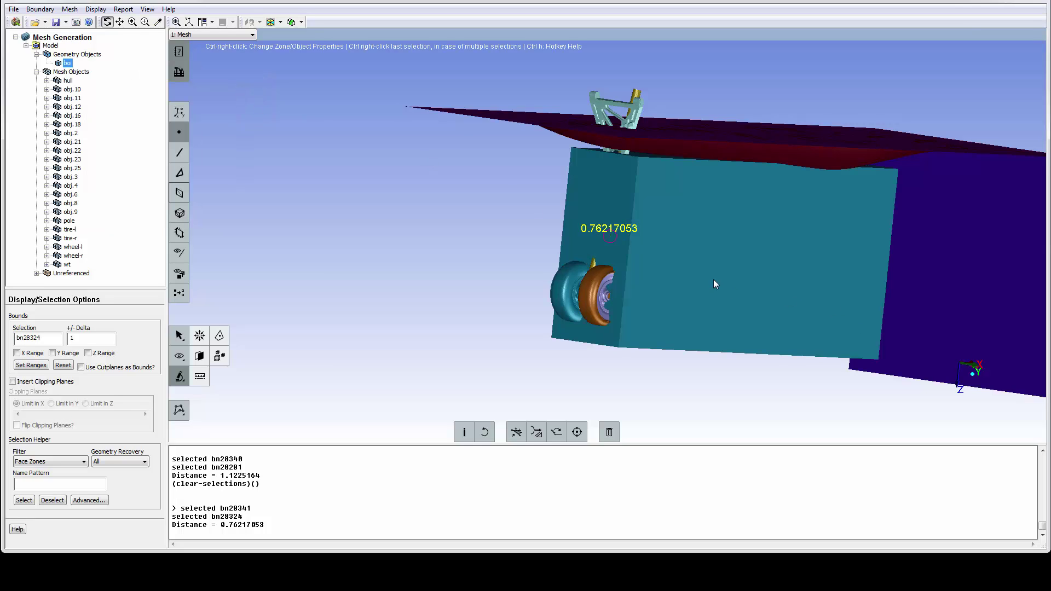
right_click(68, 64)
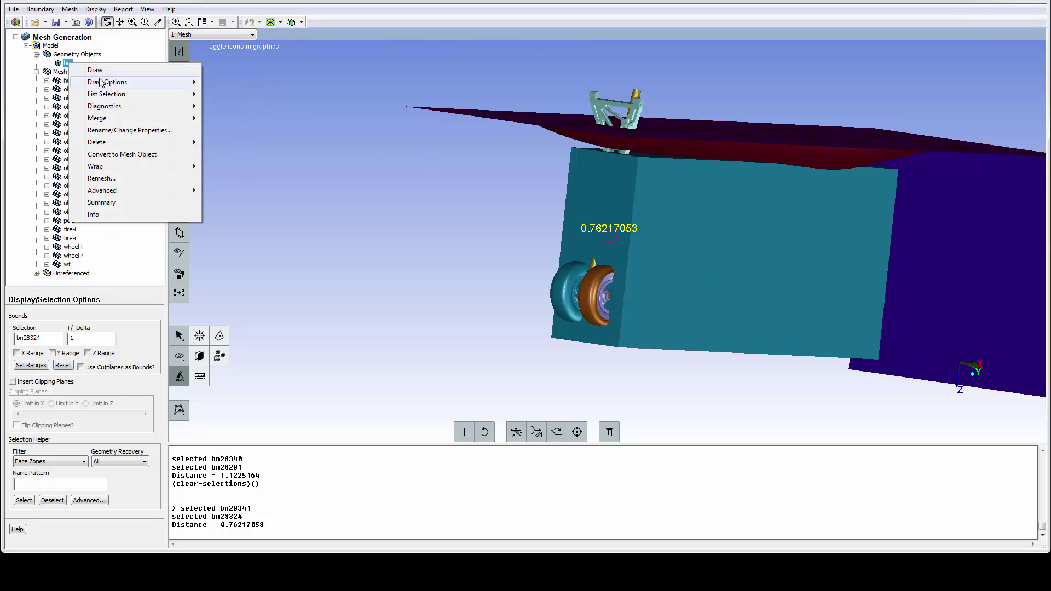
mouse_move(109, 82)
left_click(227, 96)
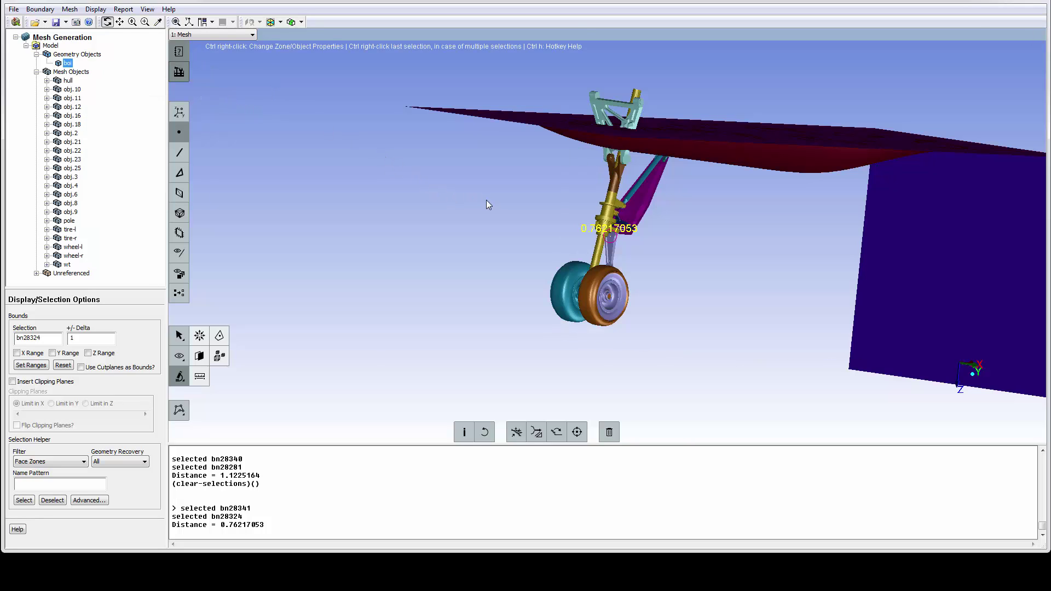
Create a local scoped sizing control of type boi on the faces and edges of the geometry objects, and close the sizing settings.
right_click(50, 46)
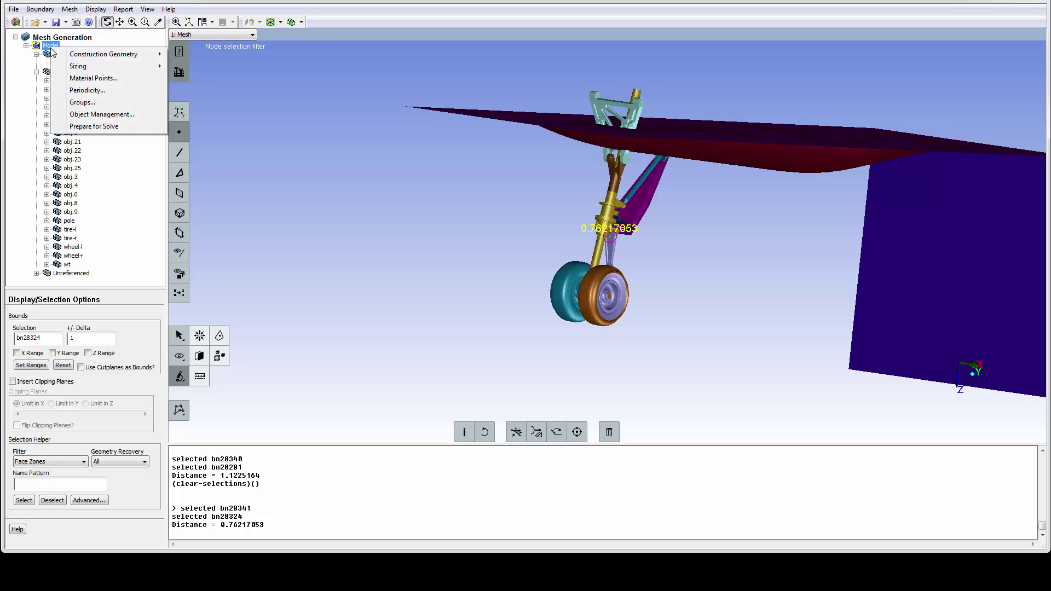
mouse_move(136, 70)
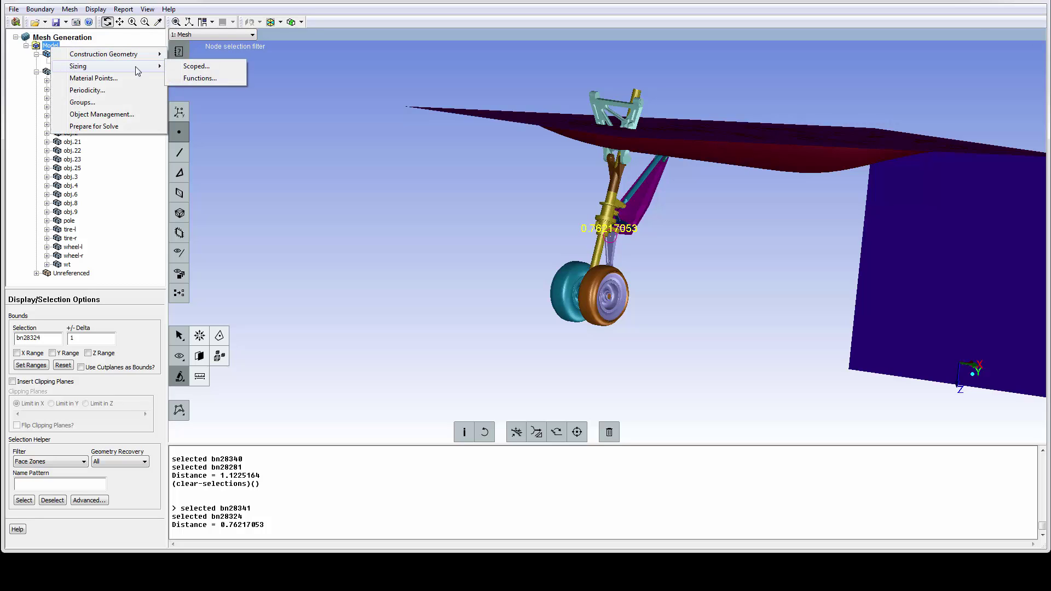
left_click(186, 67)
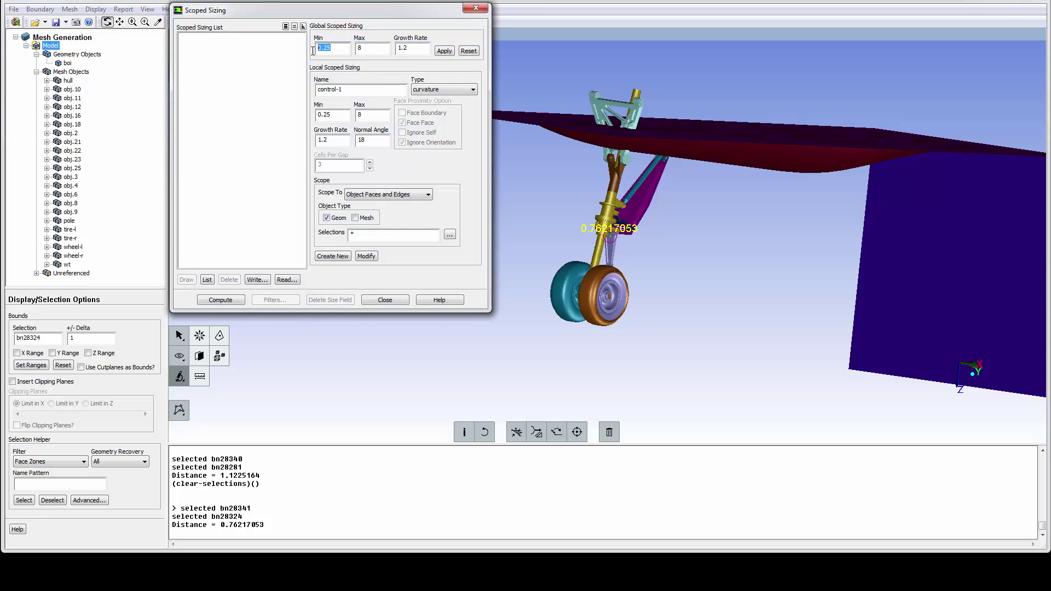
double_click(357, 49)
left_click(435, 91)
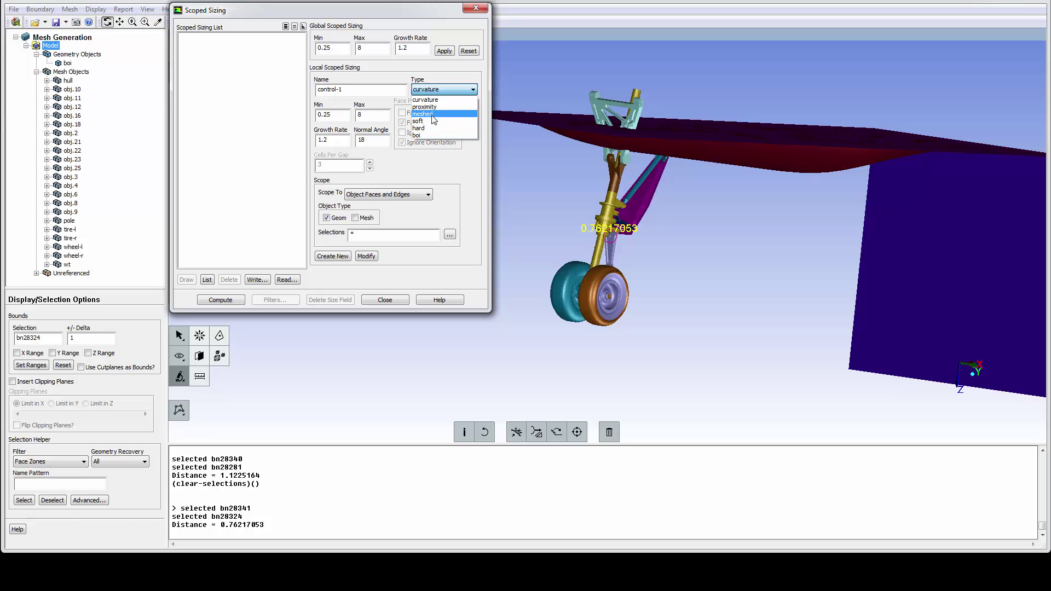
left_click(431, 135)
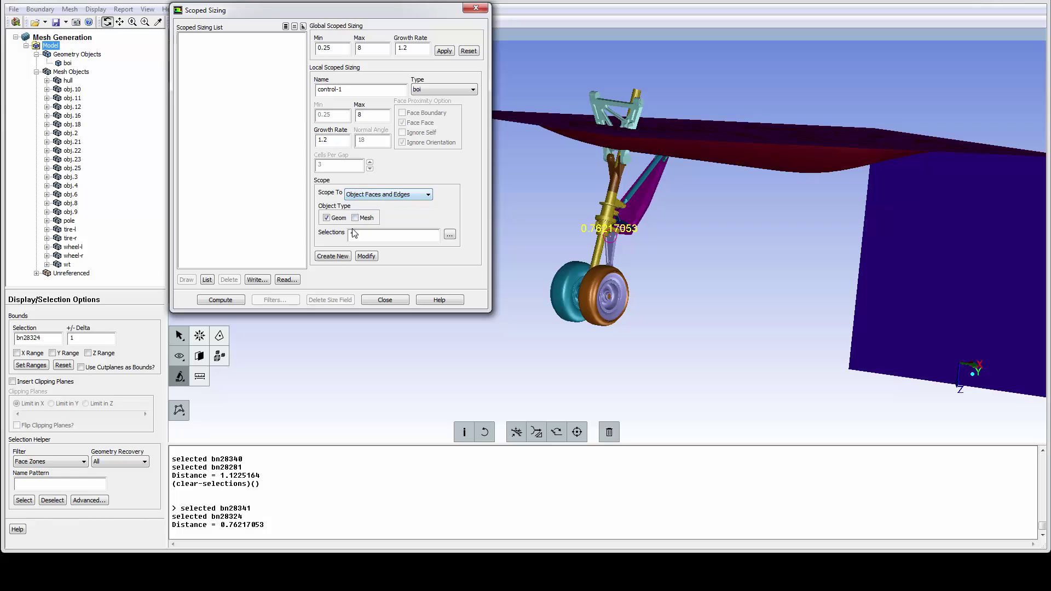
left_click(334, 257)
left_click(398, 196)
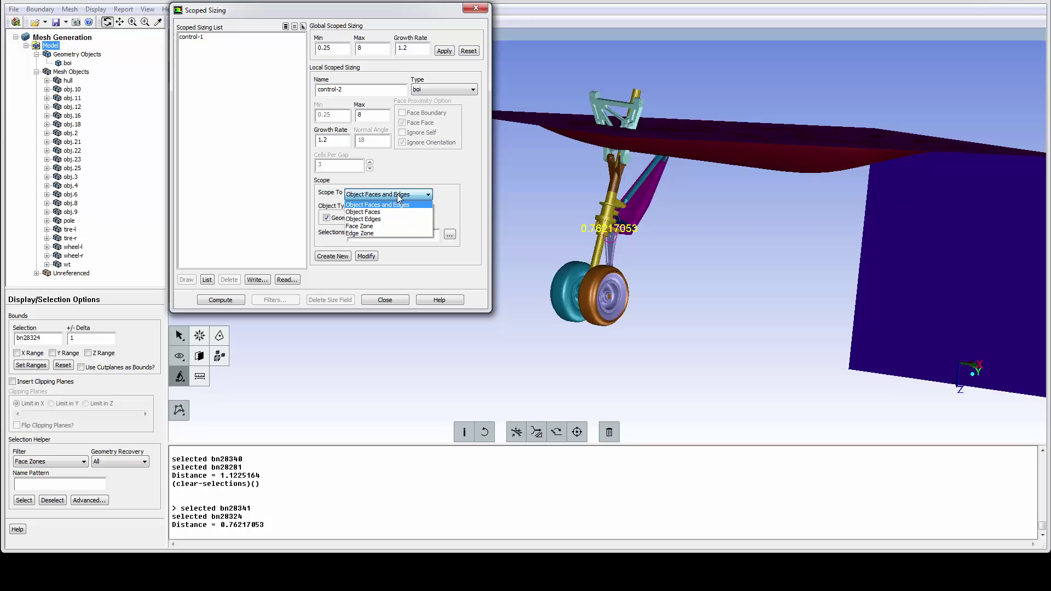
left_click(453, 213)
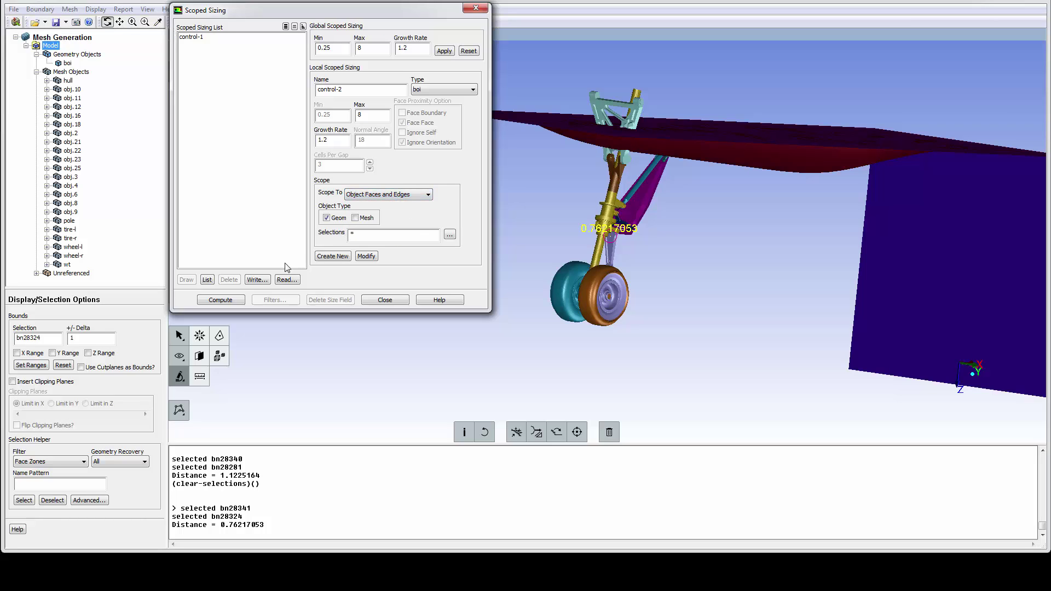
left_click(385, 301)
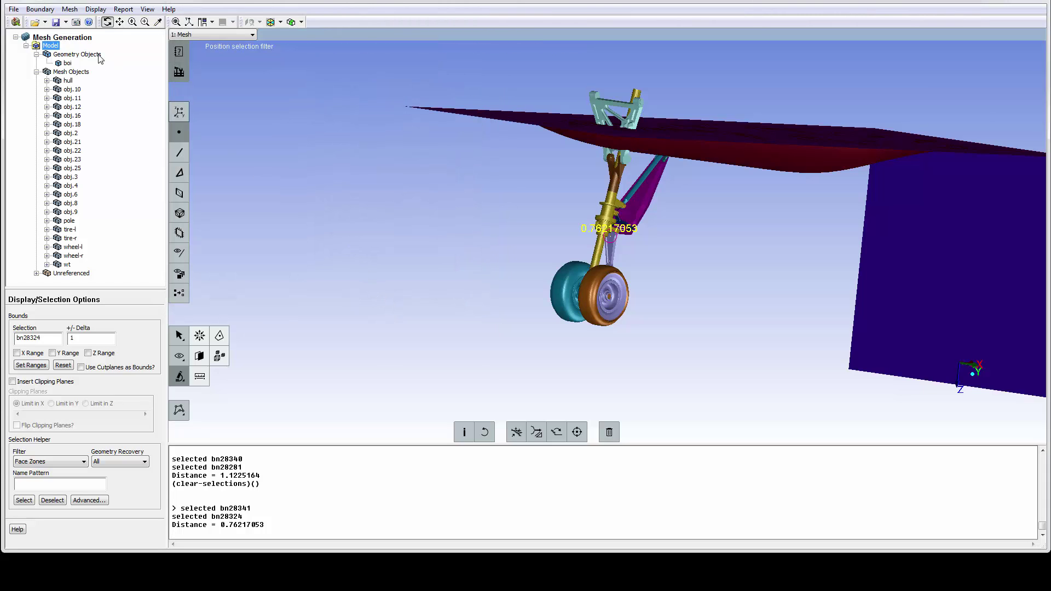
Read the size field file landinggear-cp1-4.sf from the Landing gear folder.
left_click(14, 9)
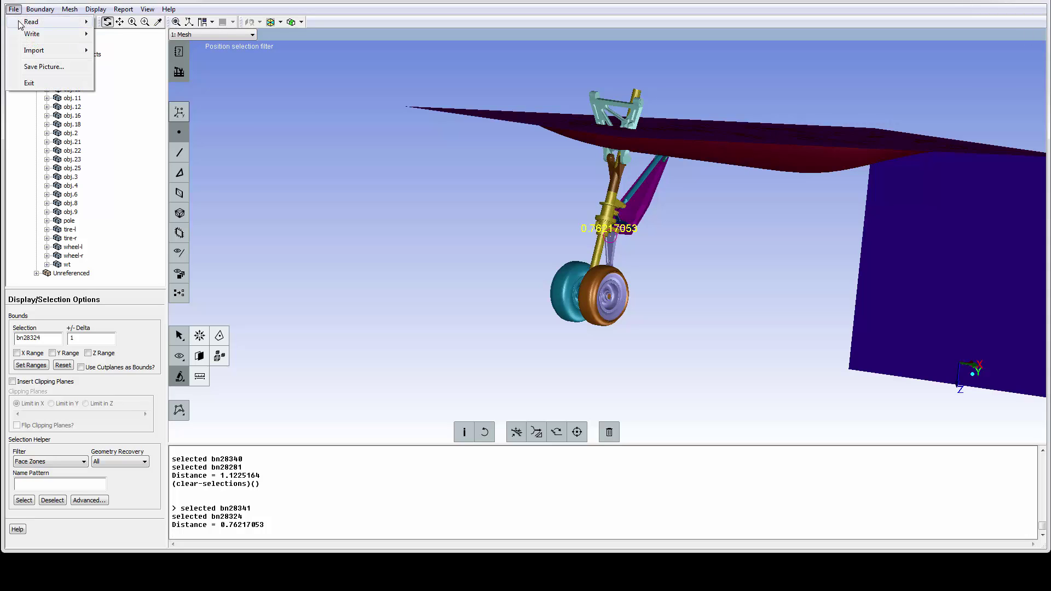
mouse_move(25, 23)
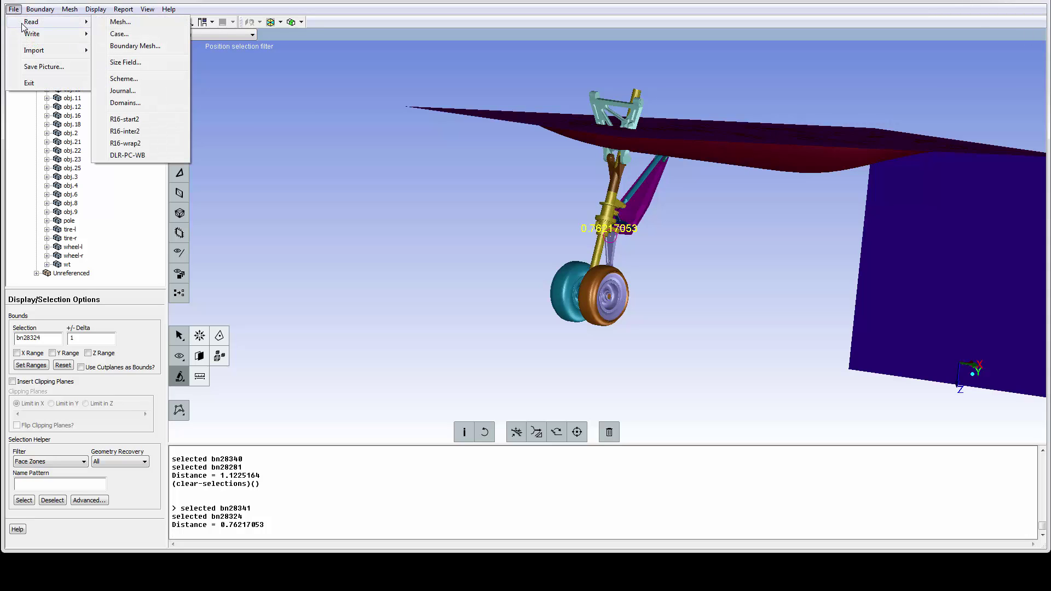
left_click(126, 63)
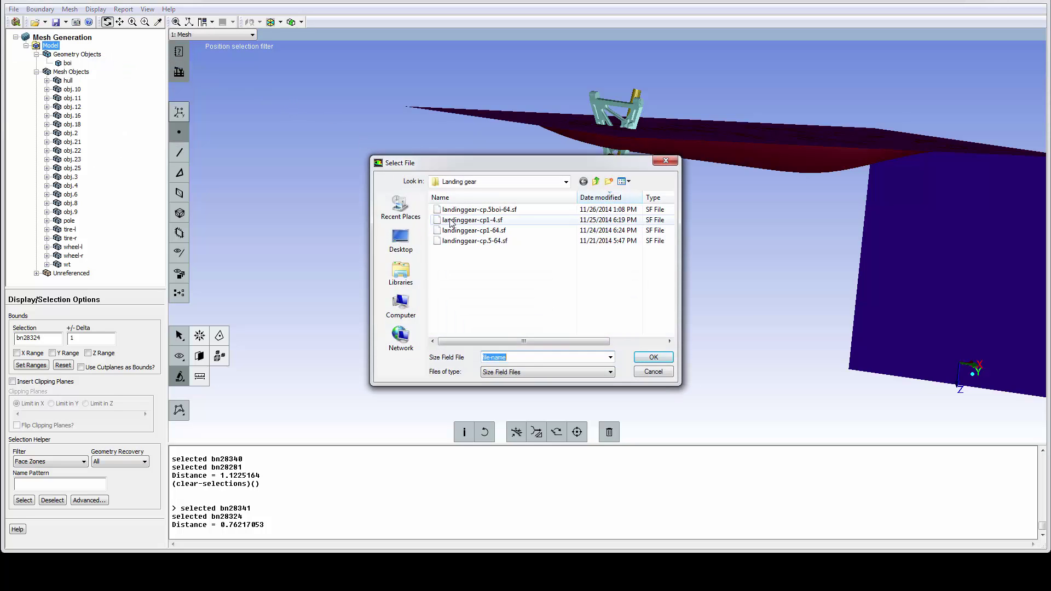
left_click(458, 220)
left_click(668, 358)
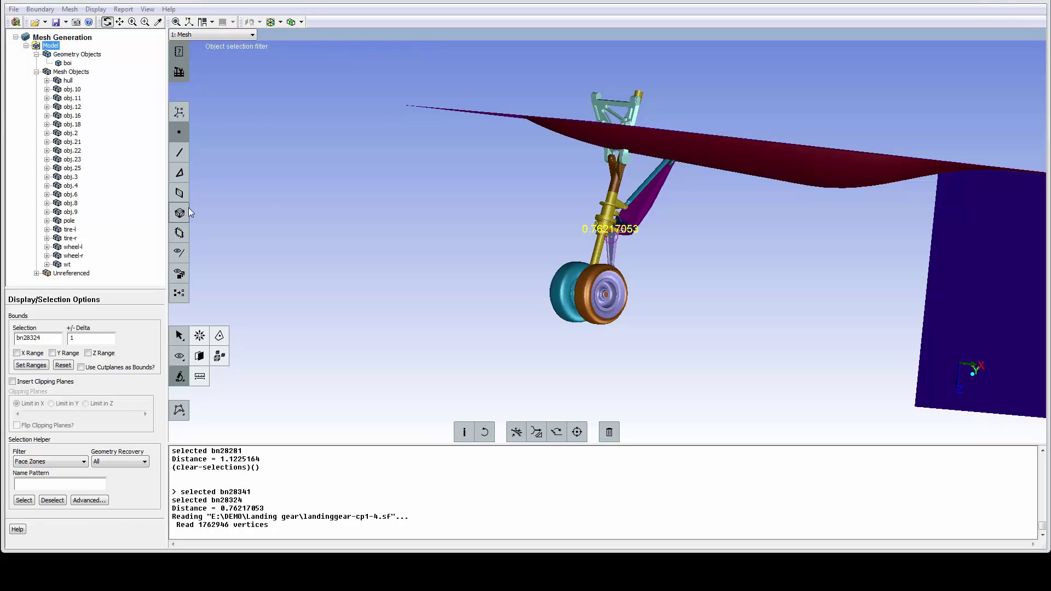
Draw size contours on the landing gear's face zones and examine them around the small hole in the lavender plate.
left_click(179, 335)
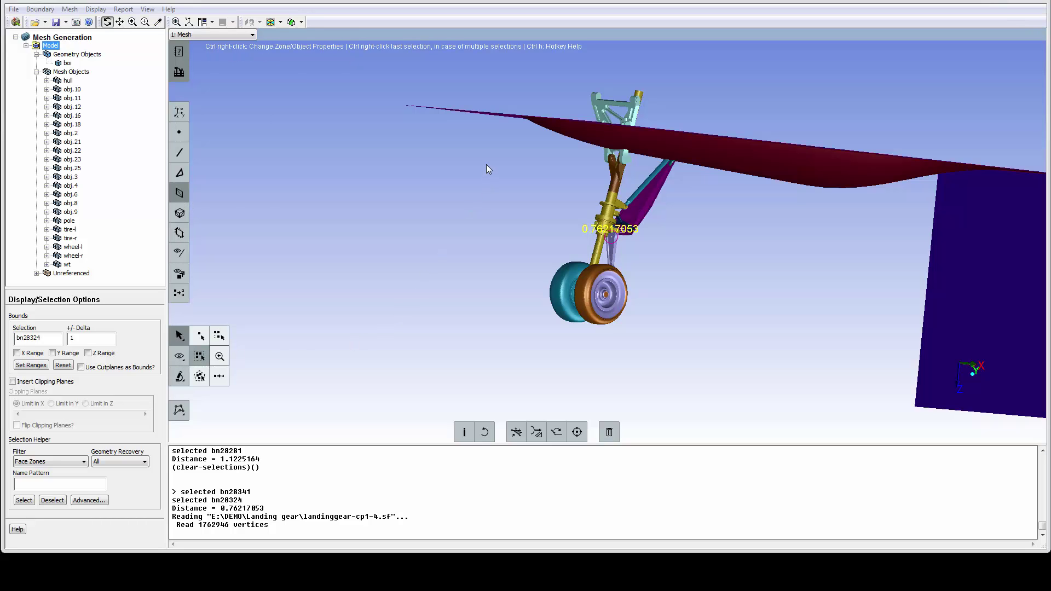
left_click_drag(484, 170, 651, 354)
key("ctrl+m")
key("ctrl+c")
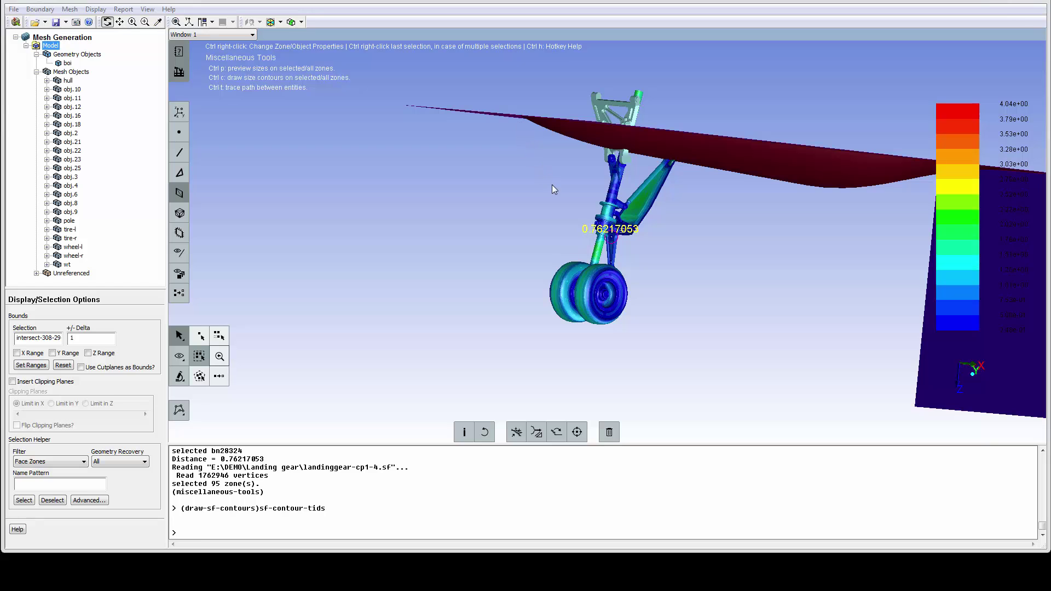
key("ctrl+p")
middle_click_drag(501, 167, 678, 299)
middle_click_drag(631, 185, 681, 242)
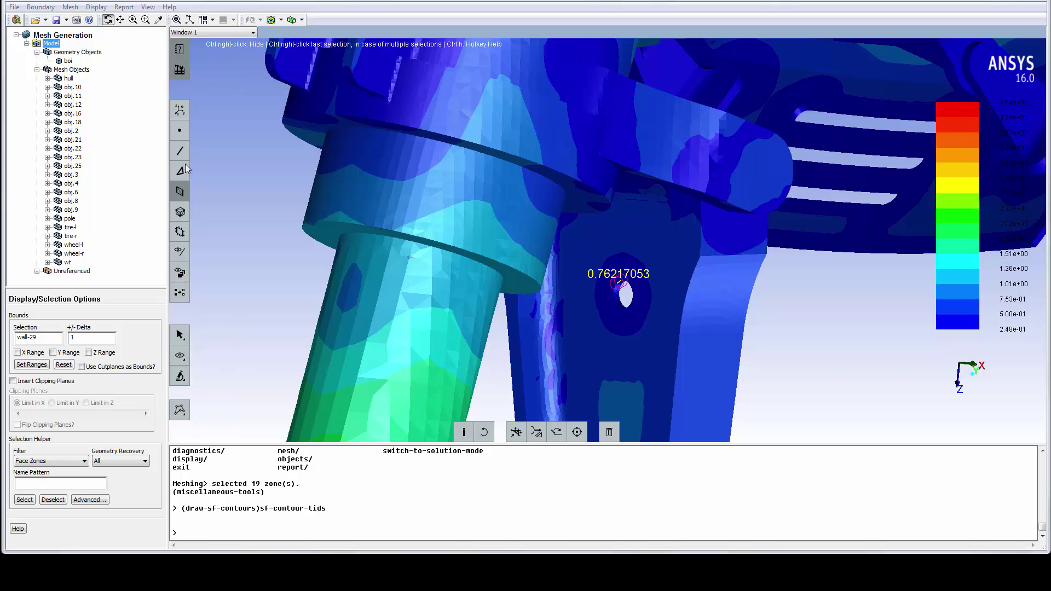
Probe the local mesh size at six positions on the lavender plate, running from the small hole down to the plate's edge.
left_click(185, 130)
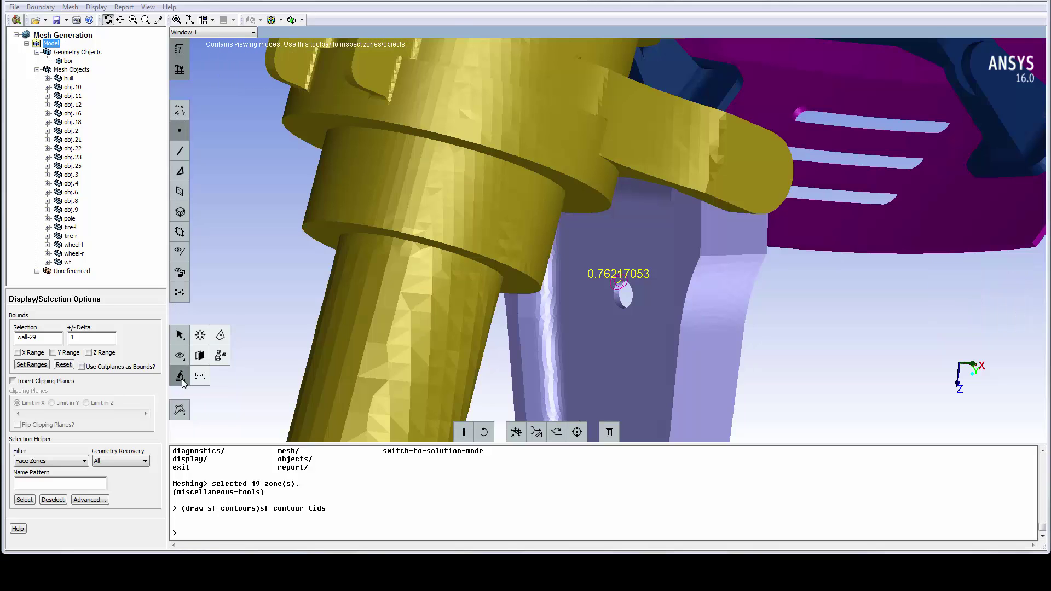
mouse_move(181, 377)
left_click(221, 356)
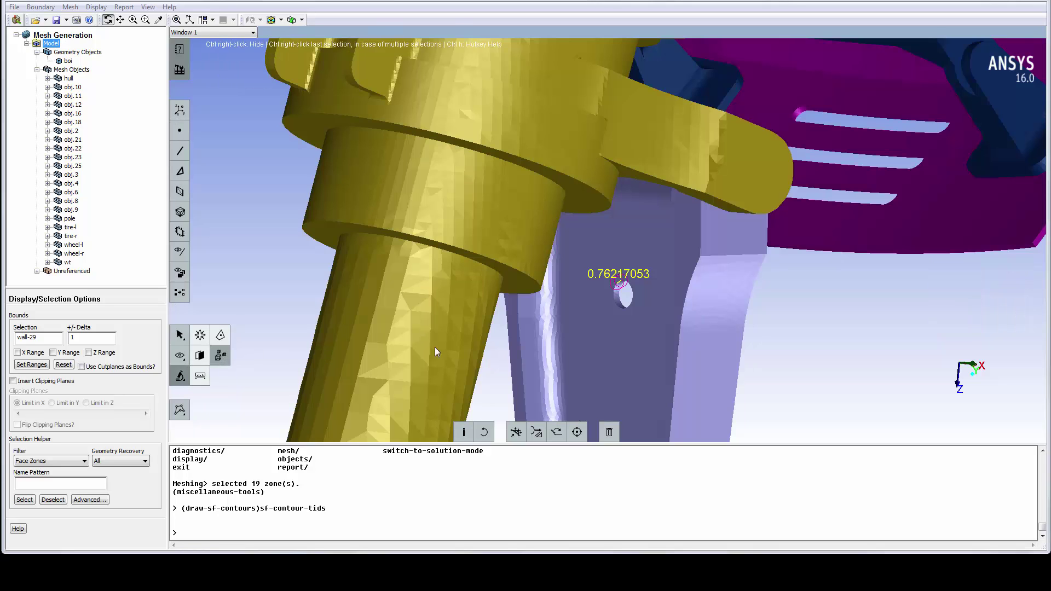
right_click(606, 290)
right_click(605, 300)
right_click(596, 316)
right_click(586, 336)
right_click(570, 353)
right_click(556, 369)
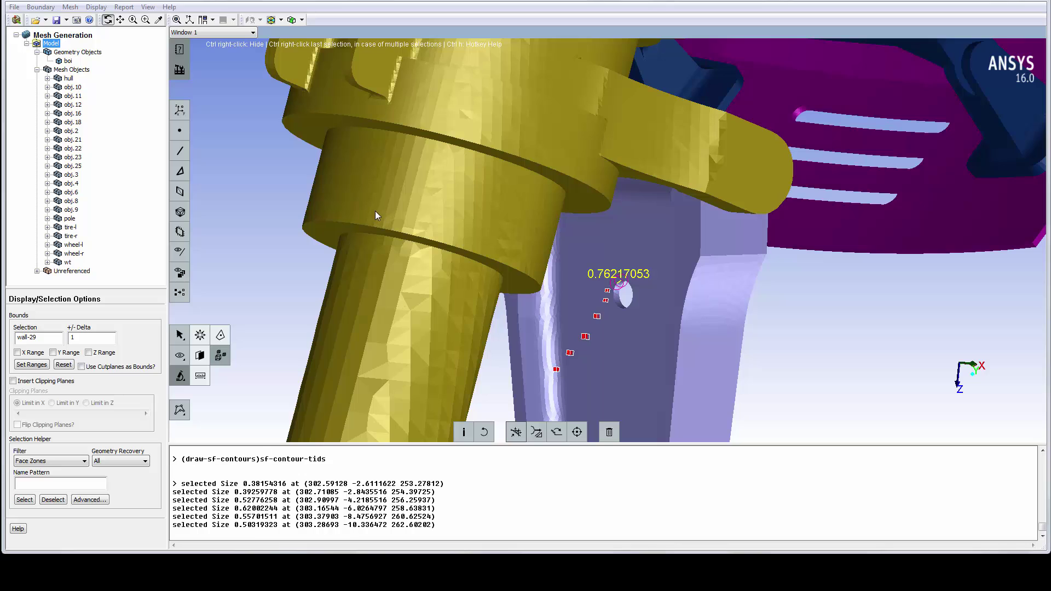
Draw all mesh objects and insert a clipping plane limited in Y to expose the landing gear inside the wind tunnel.
right_click(77, 71)
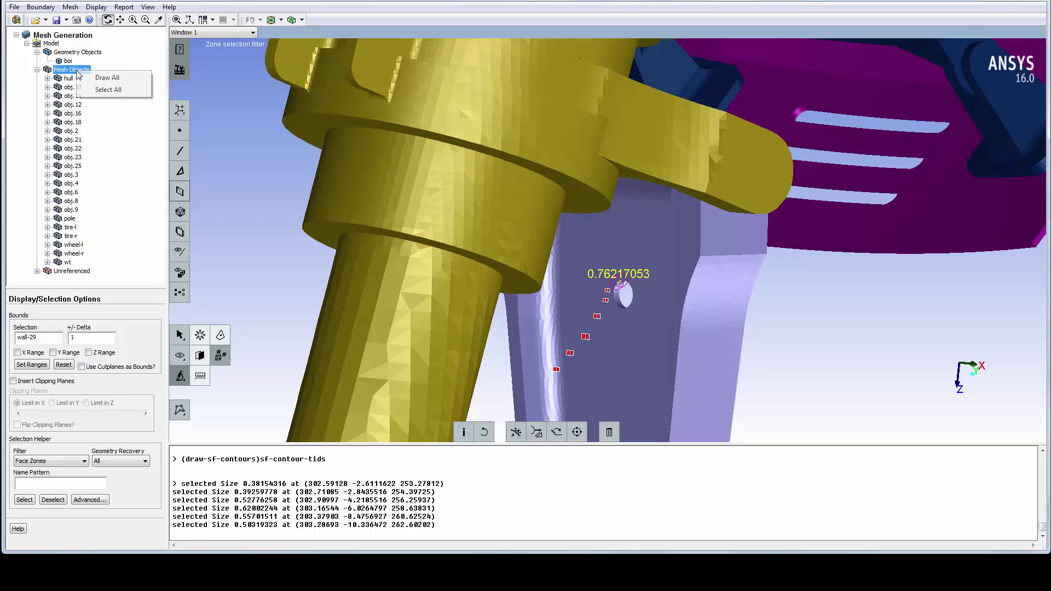
left_click(104, 78)
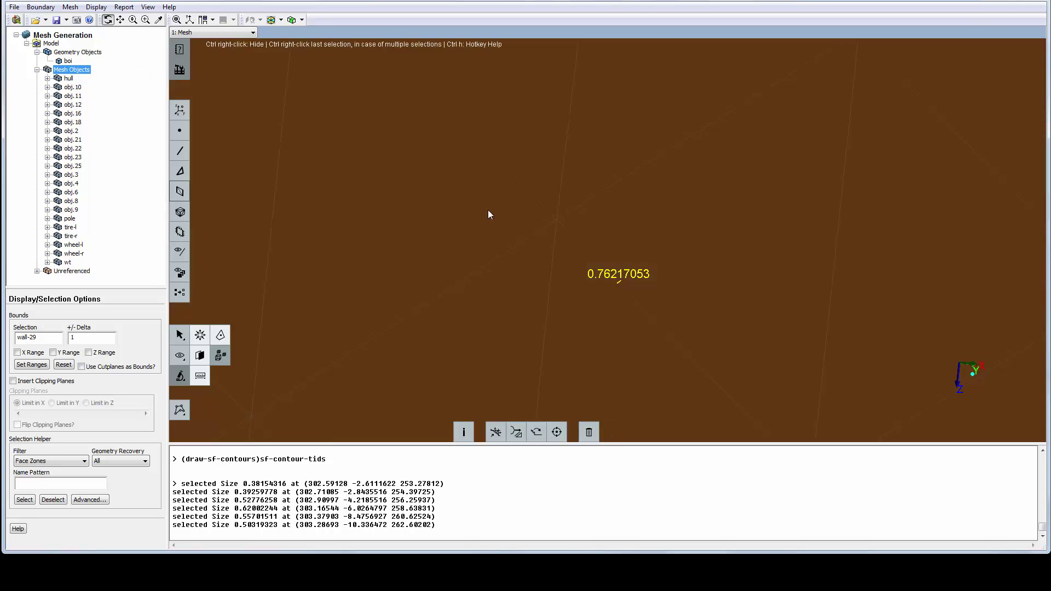
key("F9")
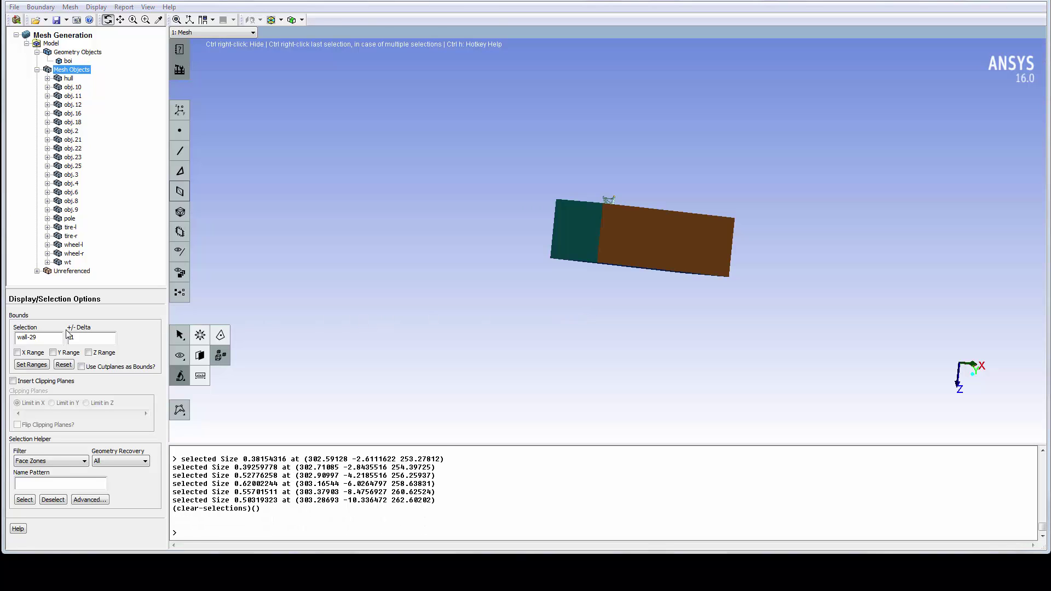
left_click(13, 381)
left_click(51, 403)
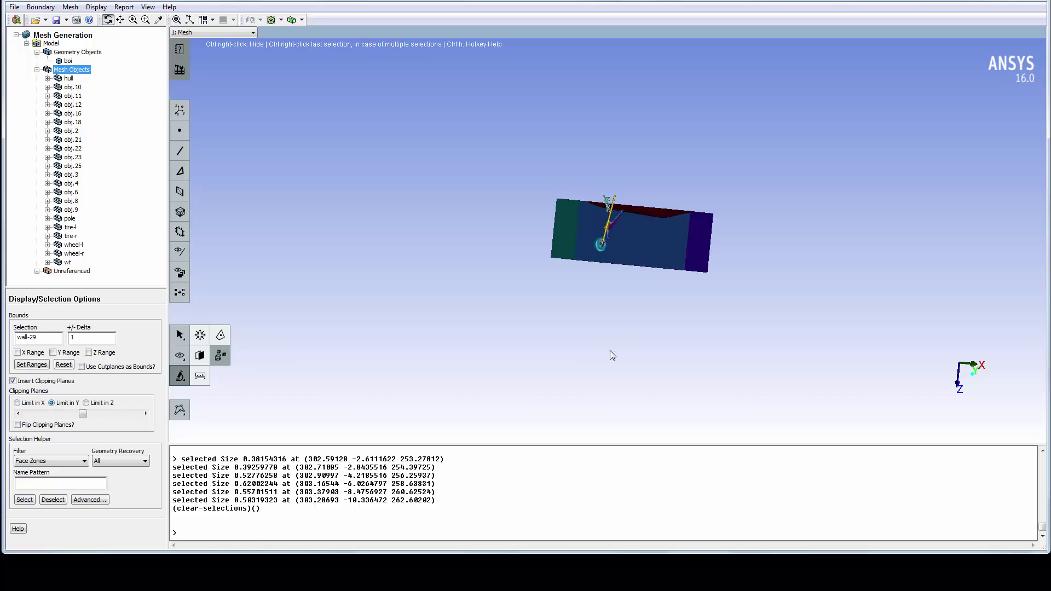
left_click(594, 210)
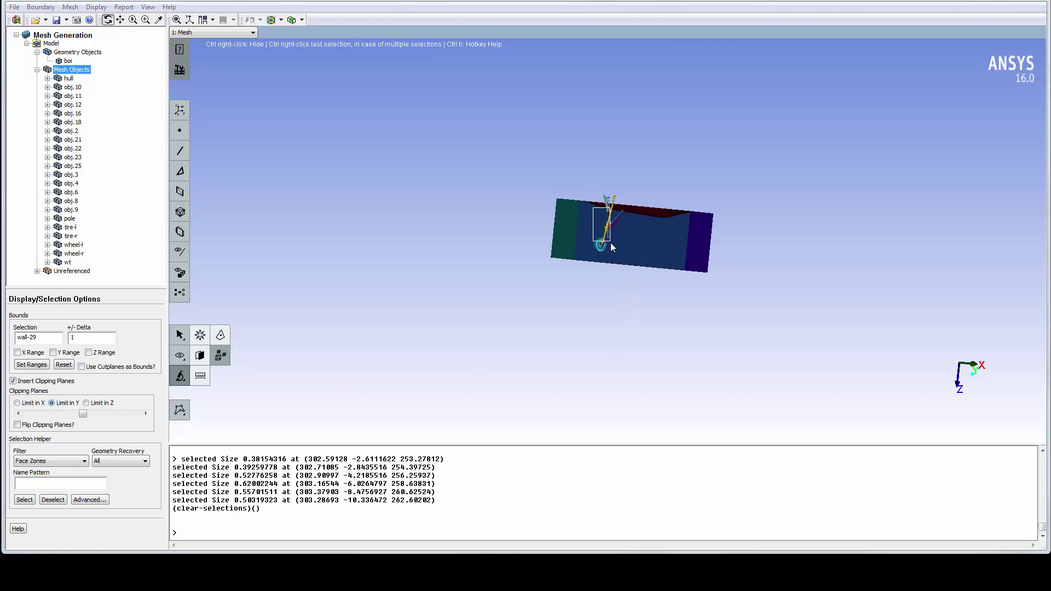
middle_click_drag(609, 242, 610, 242)
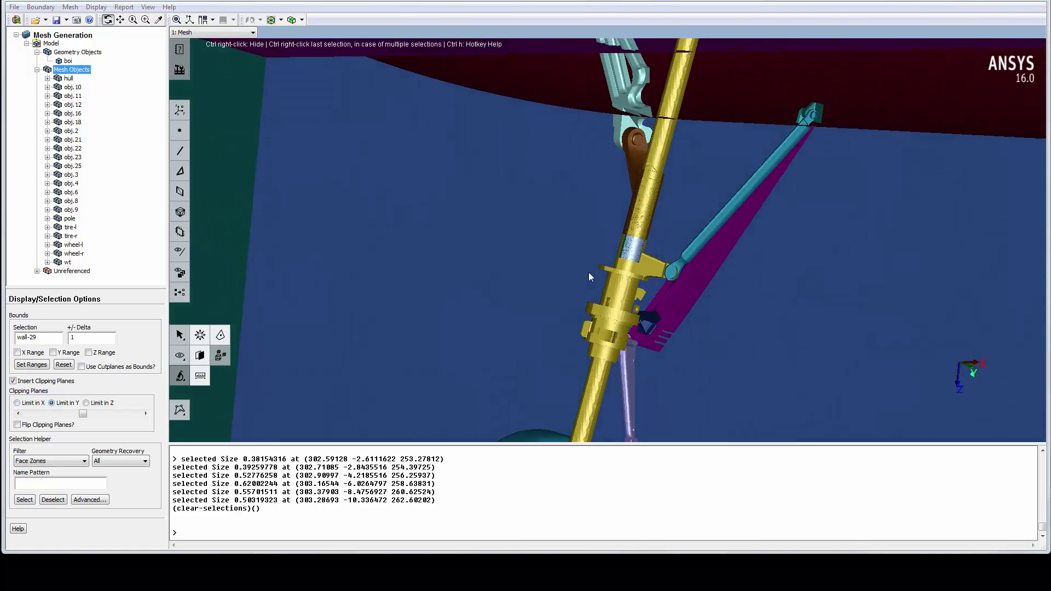
left_click_drag(588, 276, 250, 234)
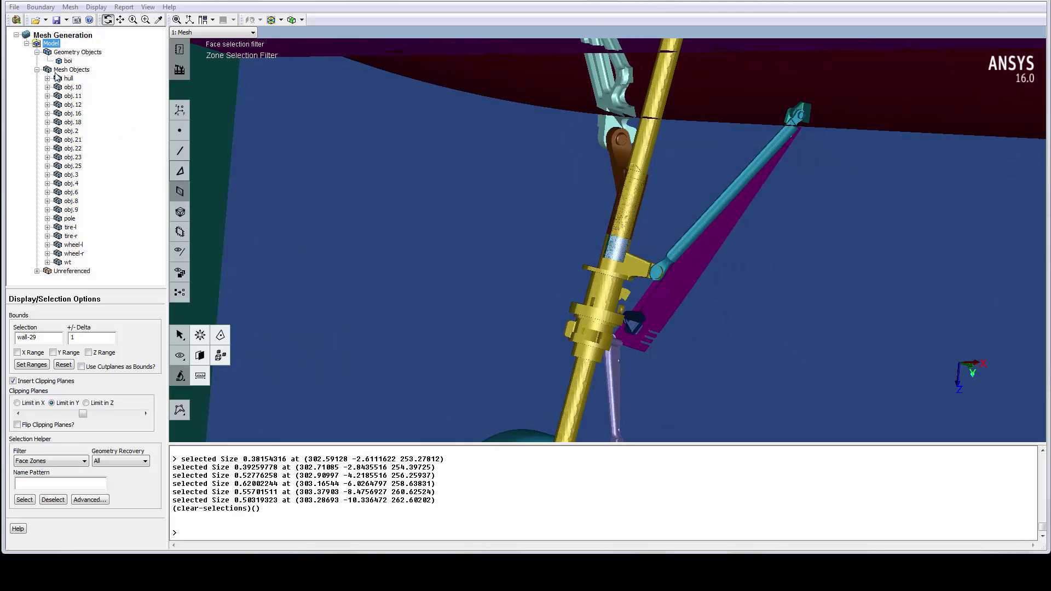
Create a material point named fluid, with its location computed between the brown link and the teal diagonal strut and previewed.
right_click(55, 44)
left_click(94, 75)
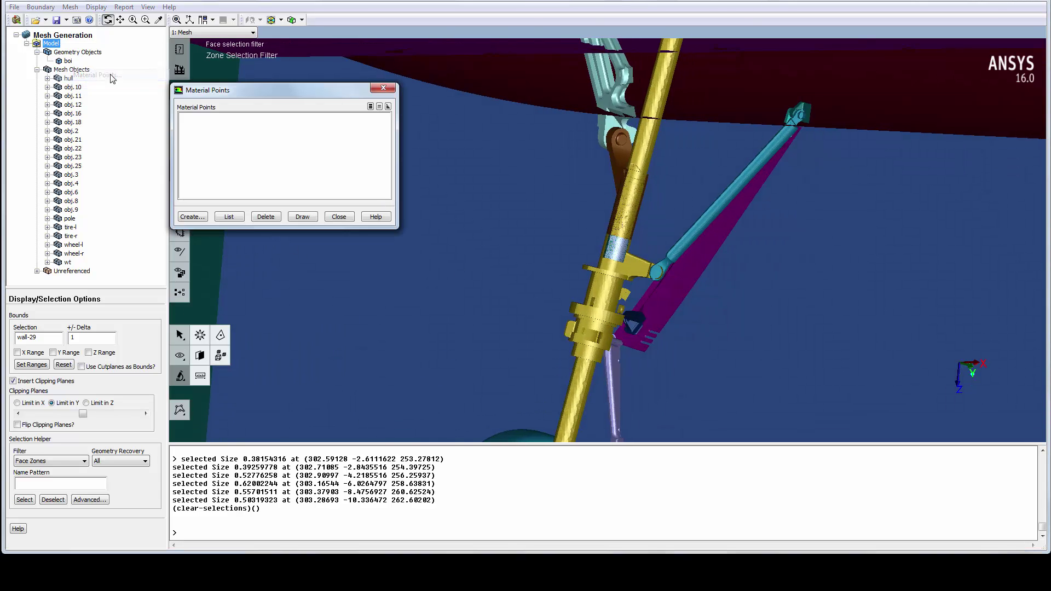
left_click(189, 217)
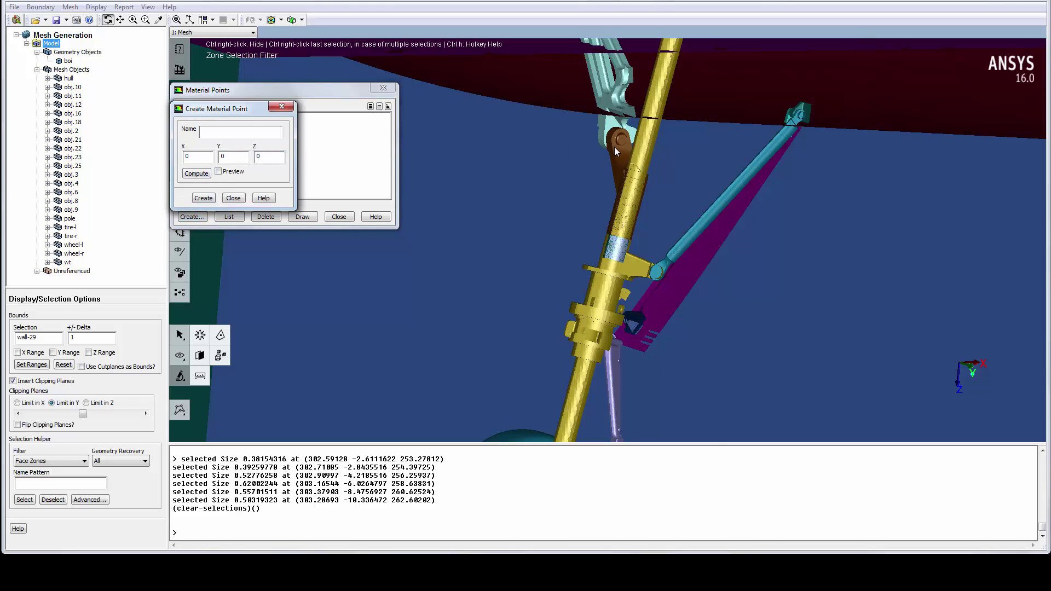
right_click(616, 169)
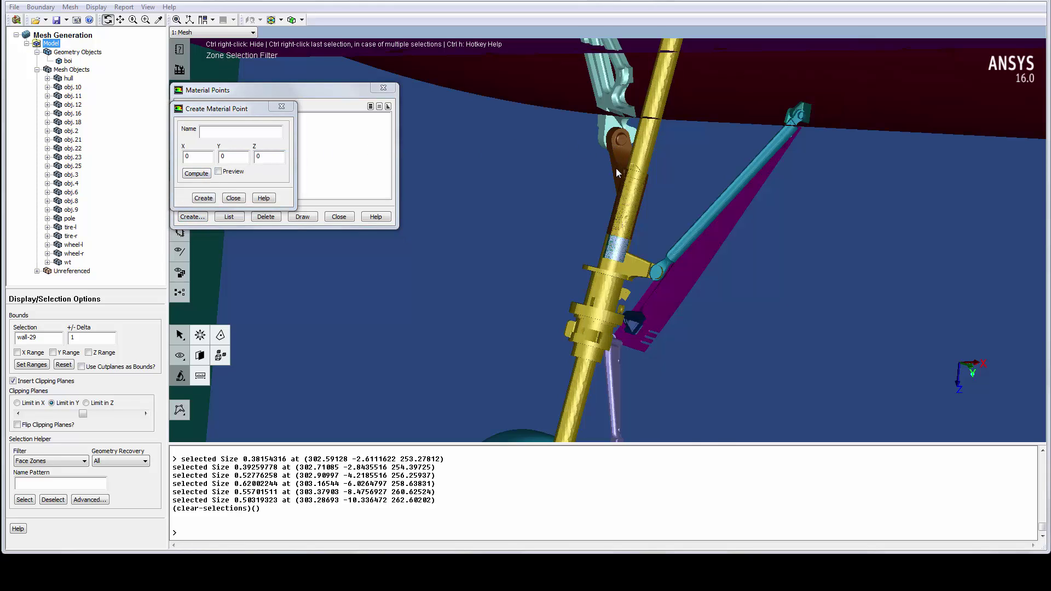
right_click(715, 204)
left_click(196, 173)
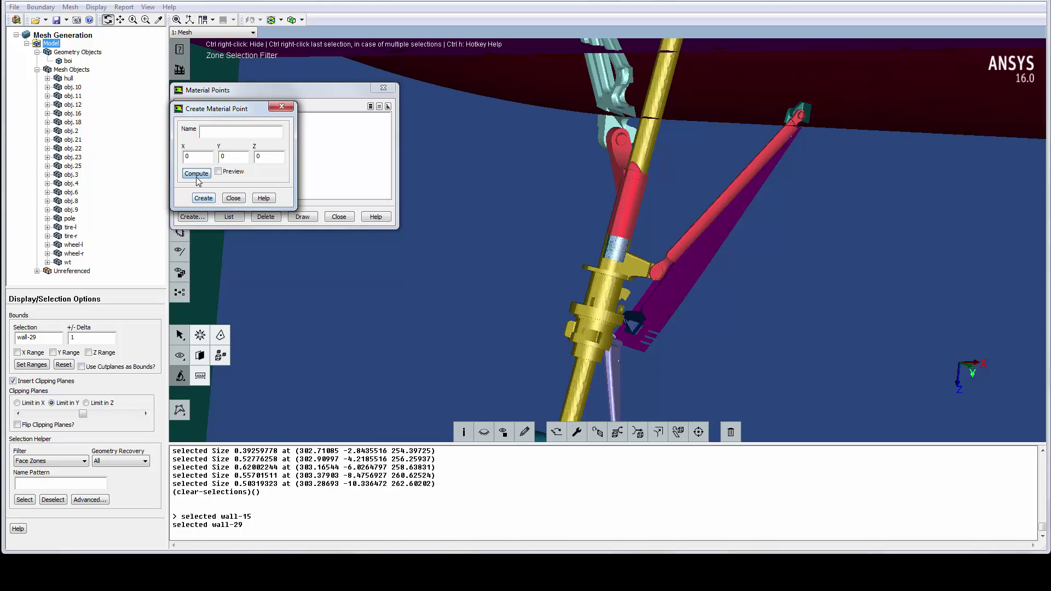
left_click(219, 171)
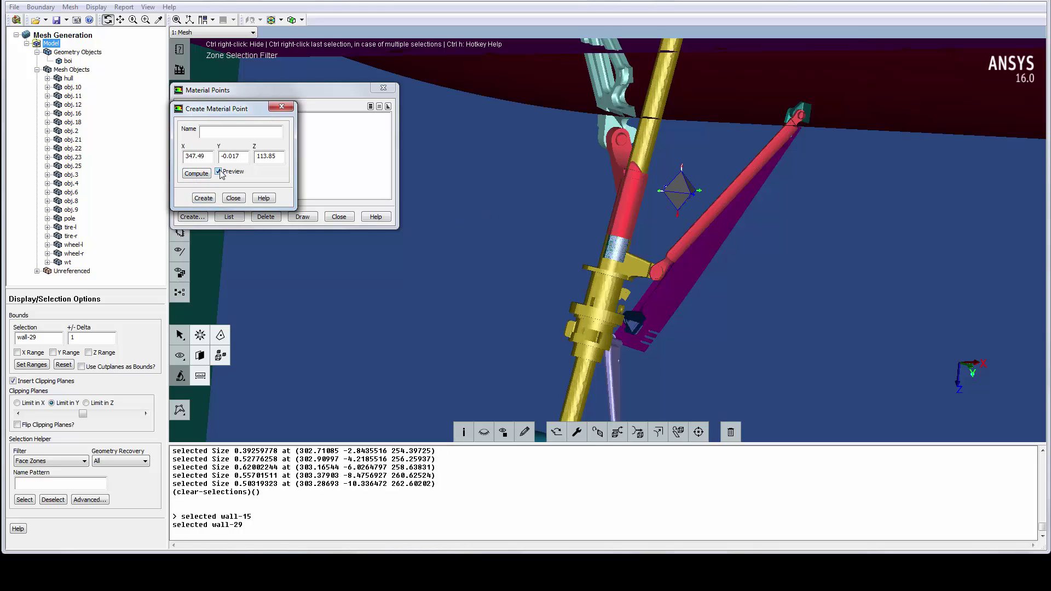
left_click(211, 133)
left_click(203, 199)
left_click(233, 200)
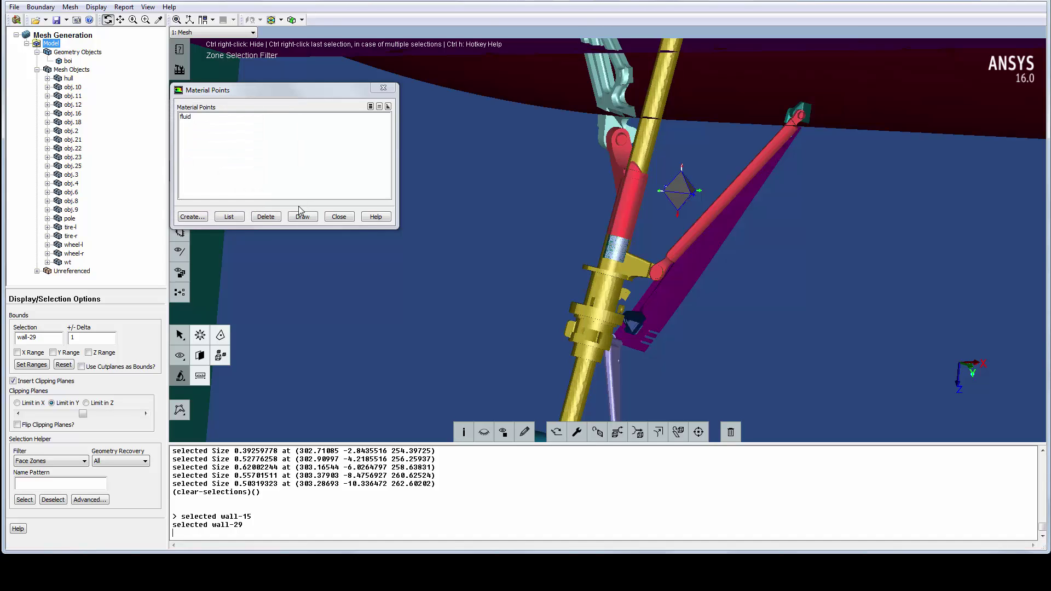
left_click(338, 217)
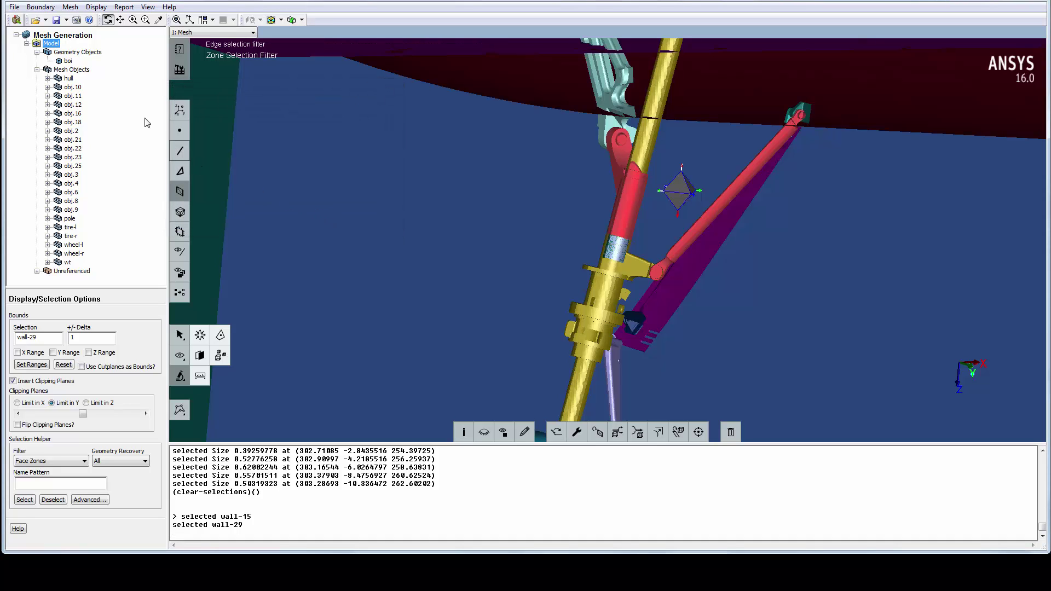
Extract edges on all mesh objects using the feature option.
right_click(79, 70)
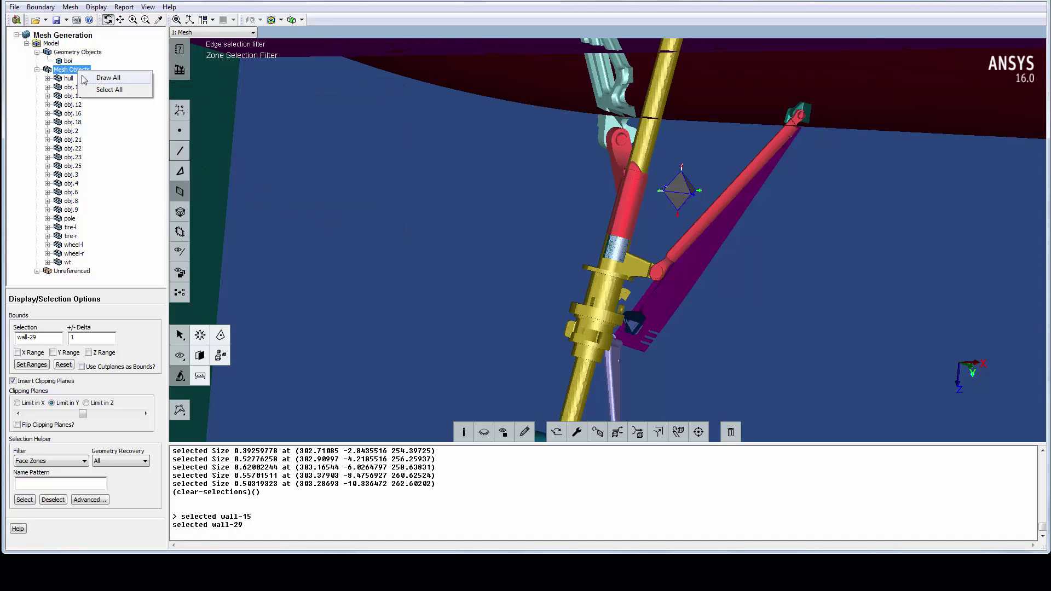
left_click(112, 91)
right_click(73, 111)
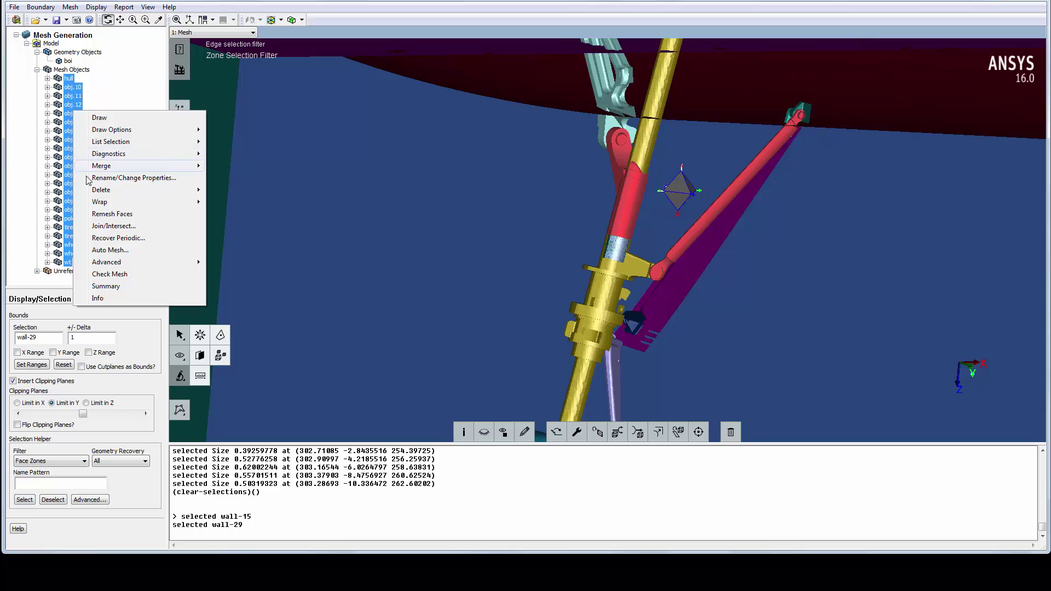
mouse_move(115, 203)
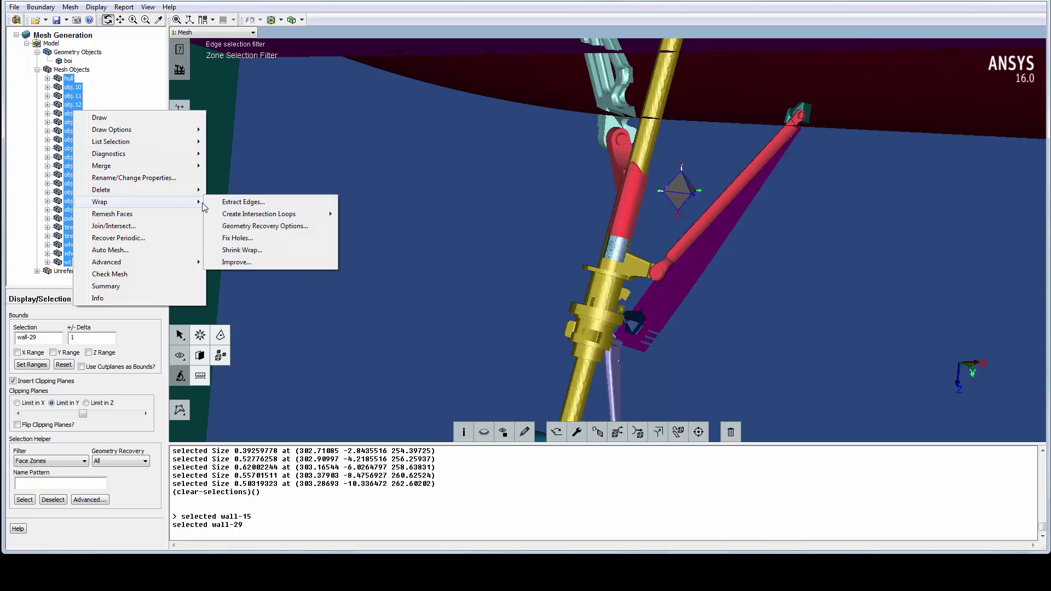
left_click(261, 206)
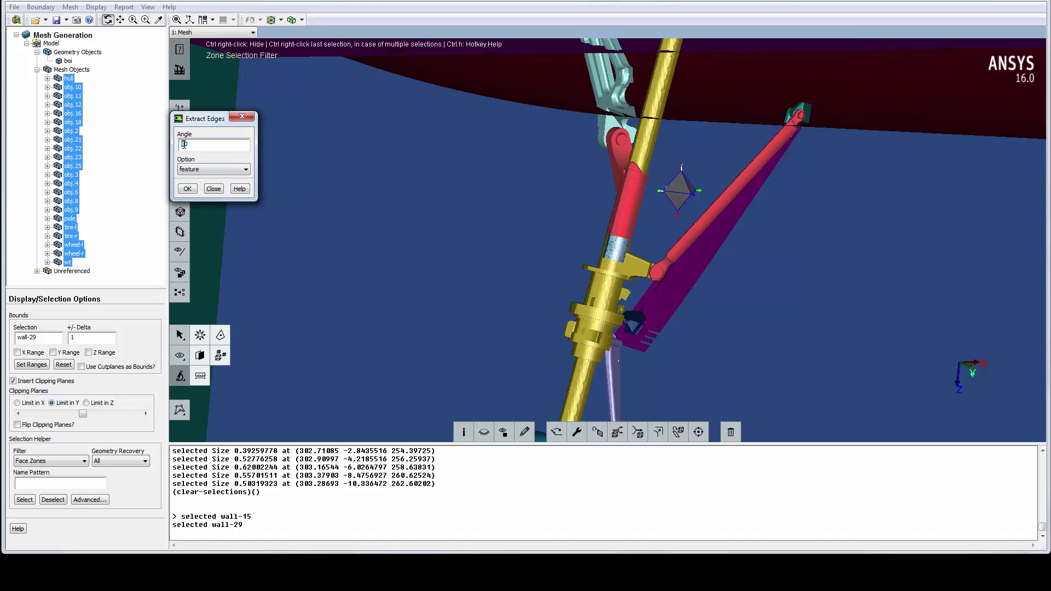
left_click(187, 189)
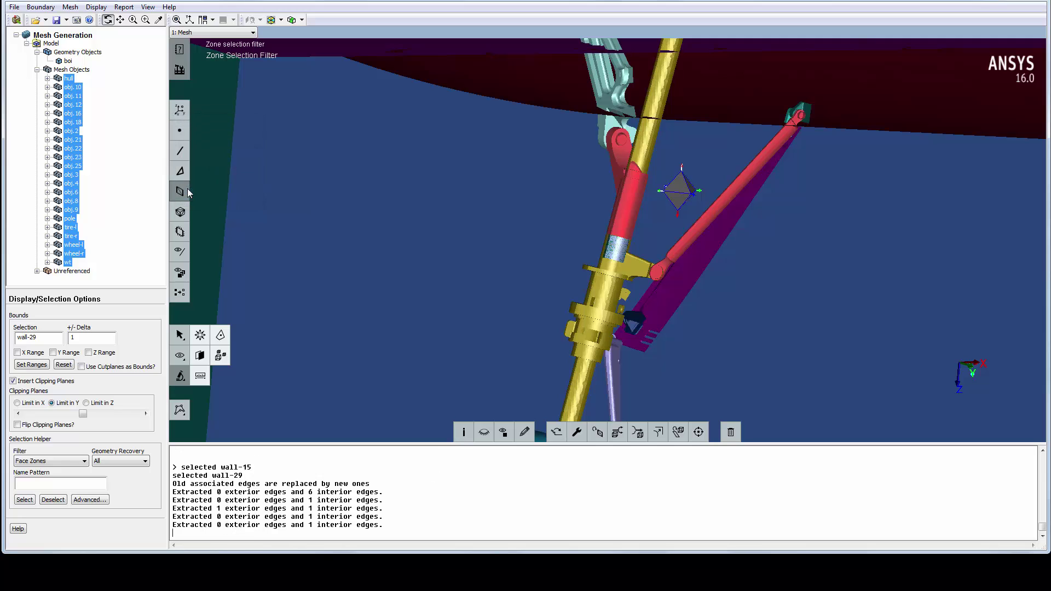
Create intersection loops collectively for all the selected mesh objects.
right_click(76, 147)
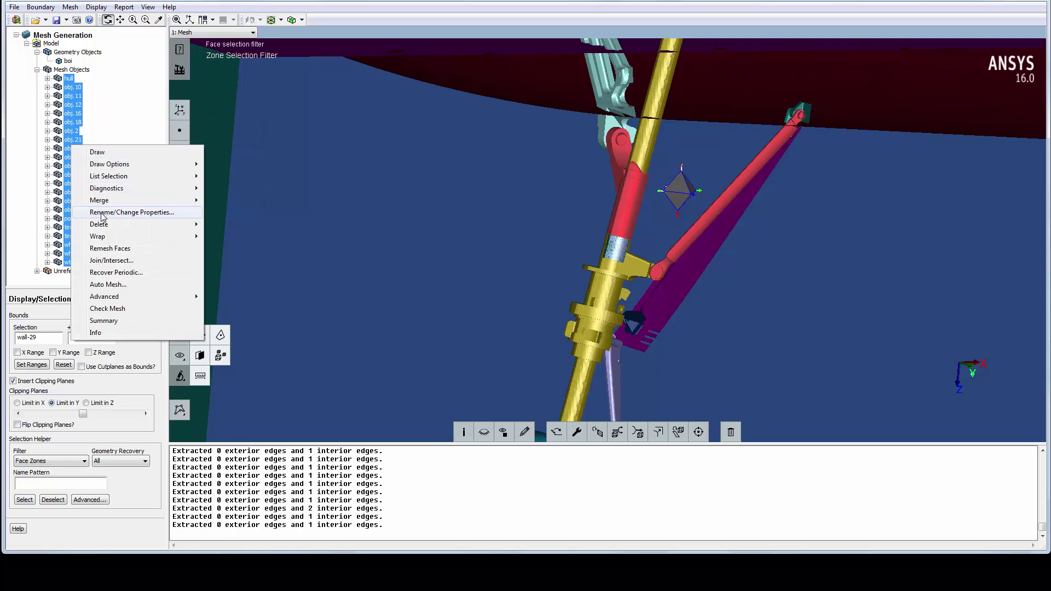
mouse_move(156, 238)
mouse_move(236, 252)
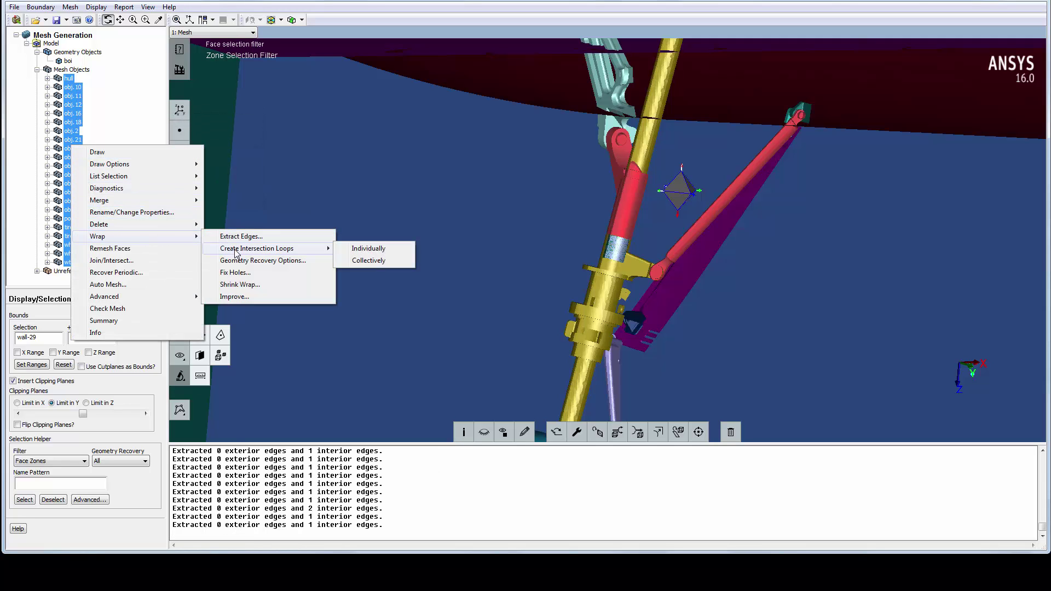
left_click(356, 262)
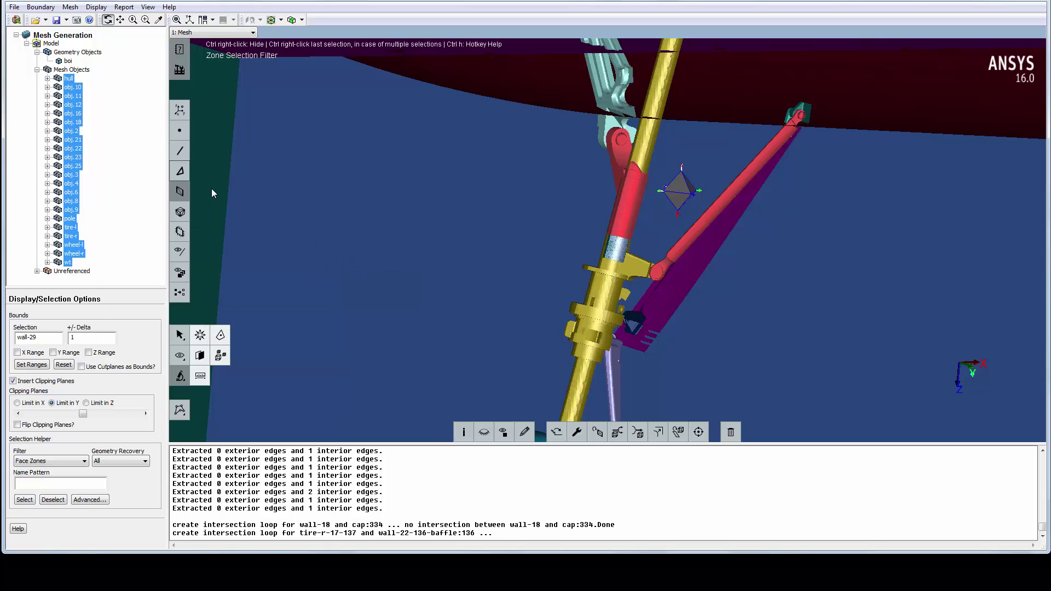
Review the geometry recovery options for the selected mesh objects and their face zones.
right_click(77, 145)
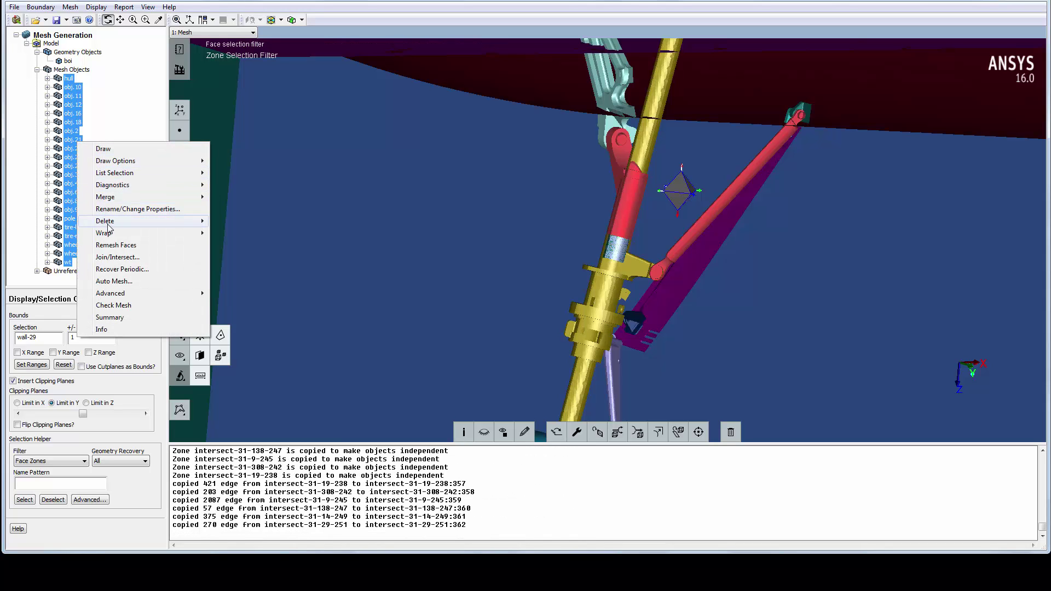
mouse_move(162, 238)
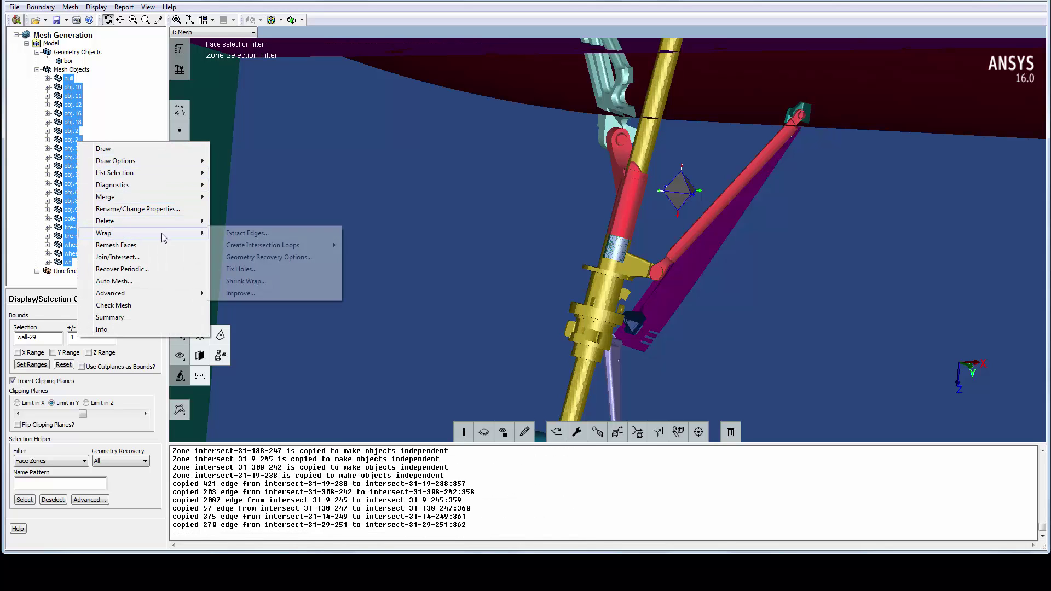
left_click(310, 257)
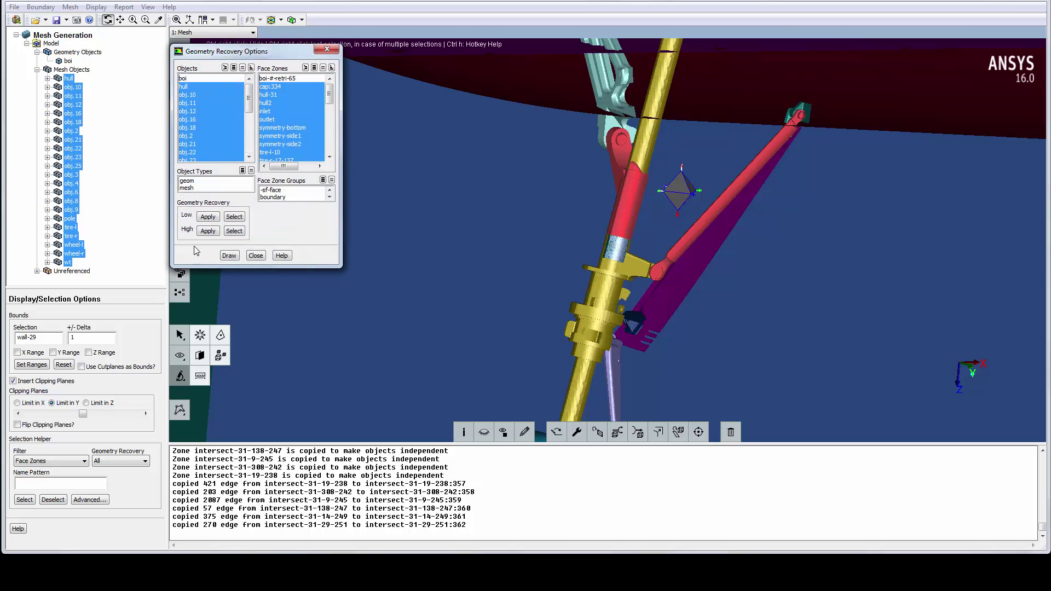
left_click(254, 256)
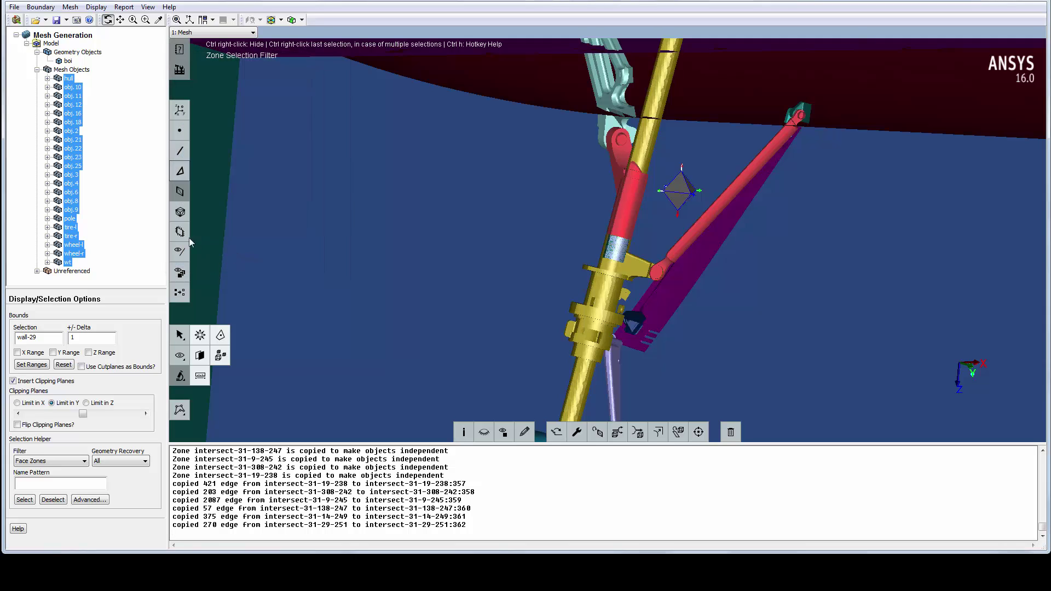
Shrink wrap the selected mesh objects collectively into a new object named fluid, using the fluid material point and a resolution factor of 1.
right_click(73, 177)
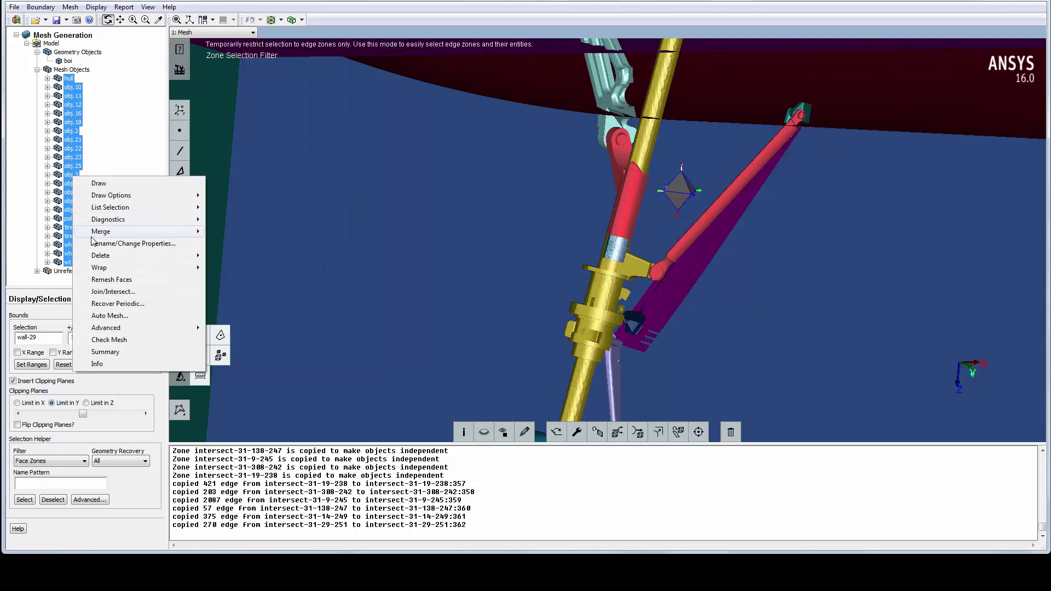
mouse_move(118, 269)
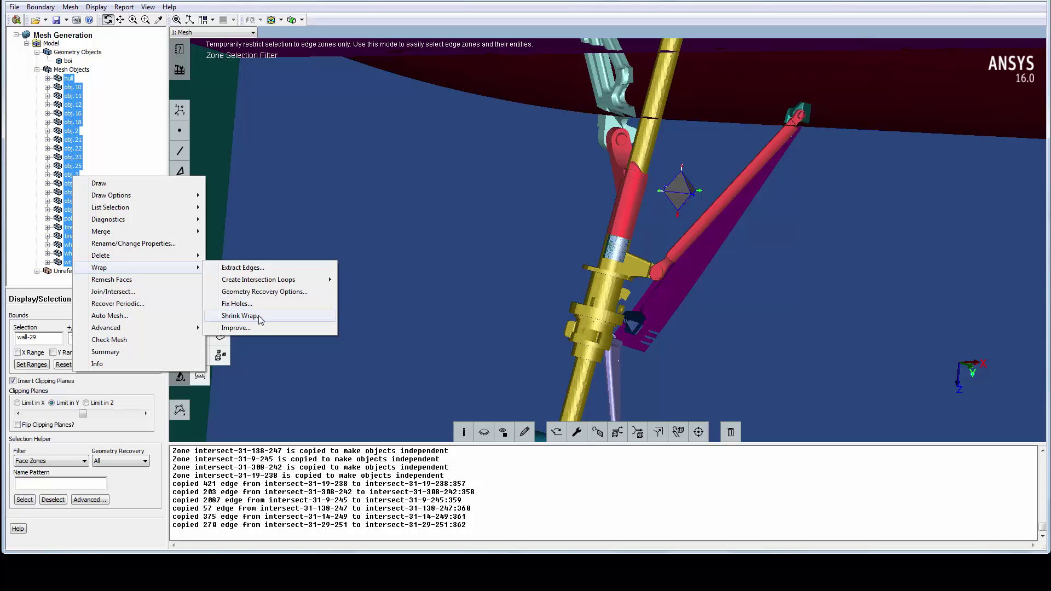
left_click(239, 315)
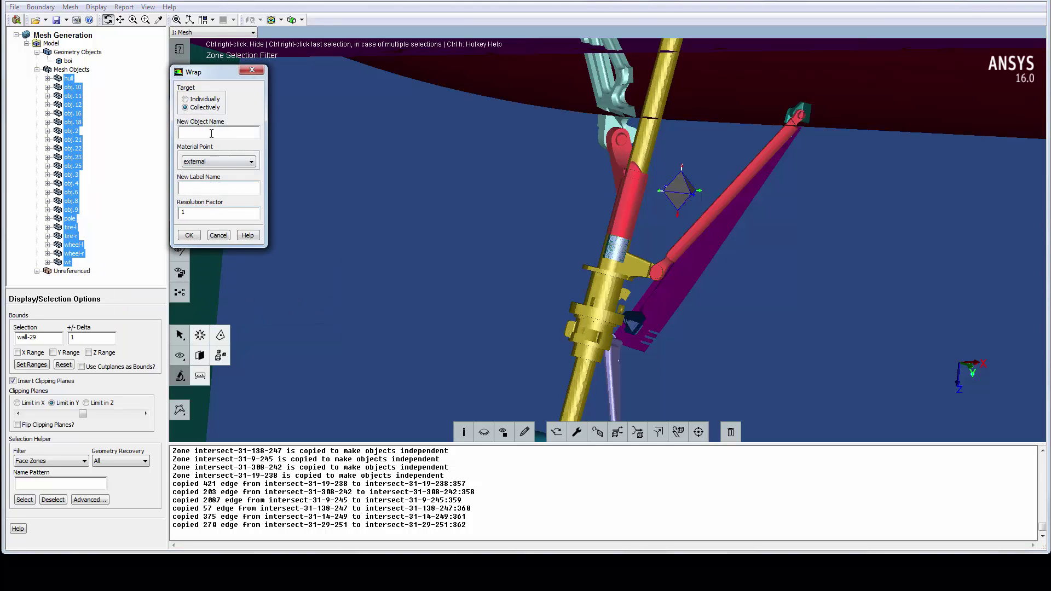
left_click(203, 162)
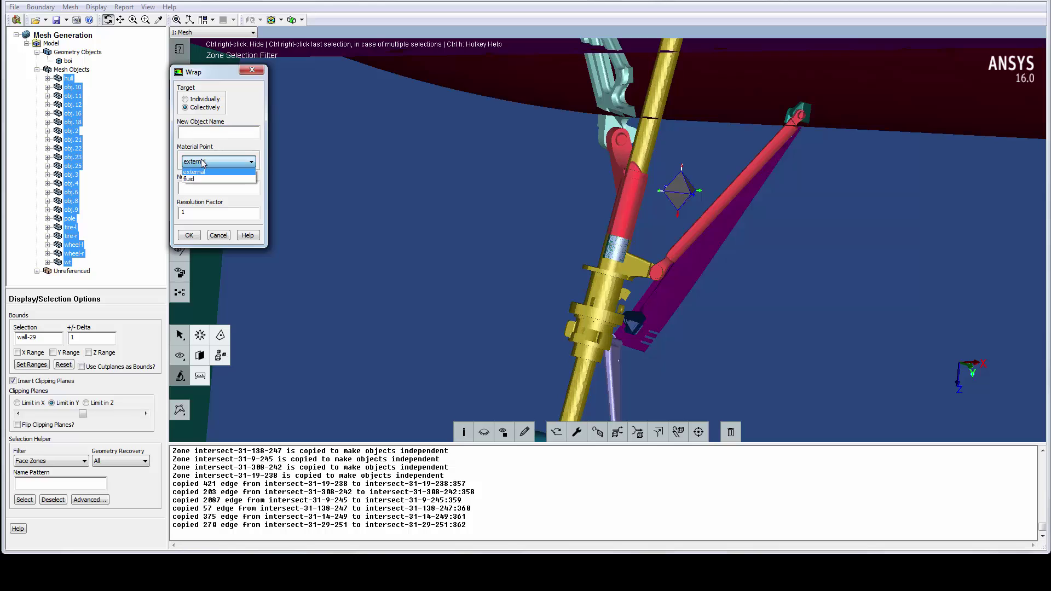
left_click(203, 179)
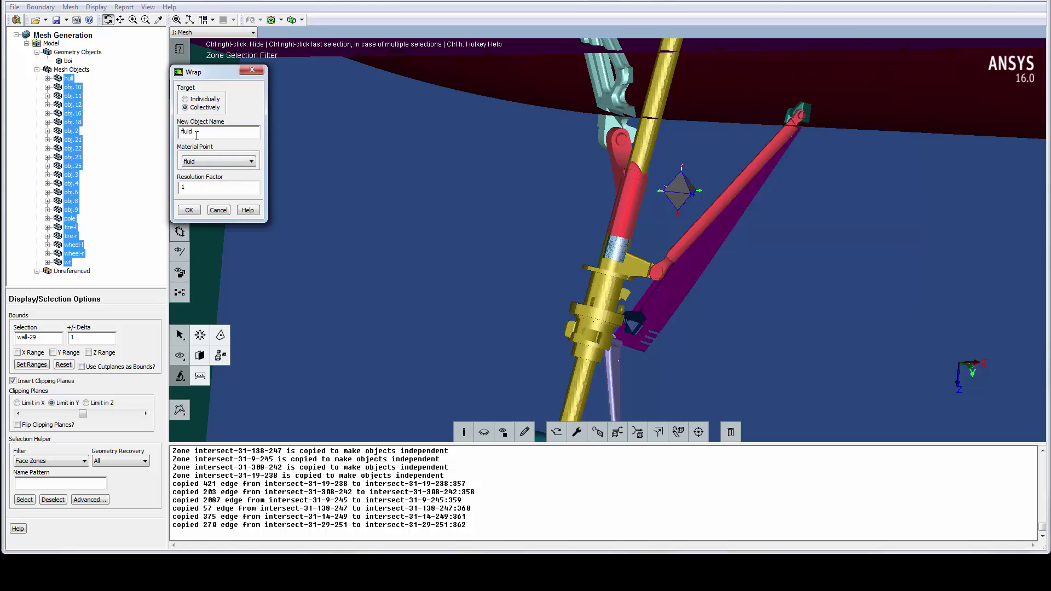
left_click(190, 186)
left_click(189, 210)
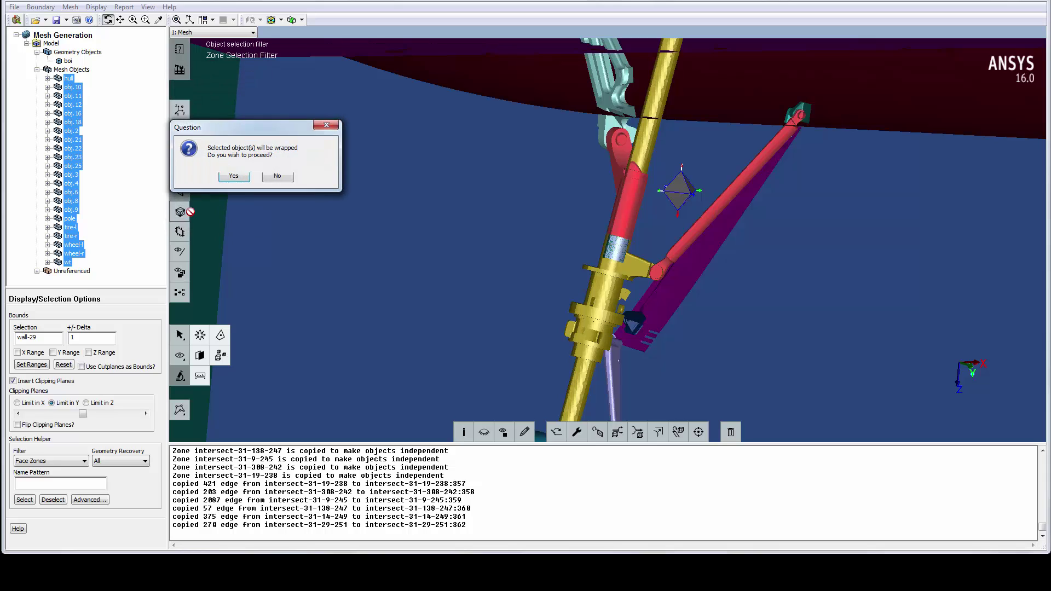
left_click(276, 176)
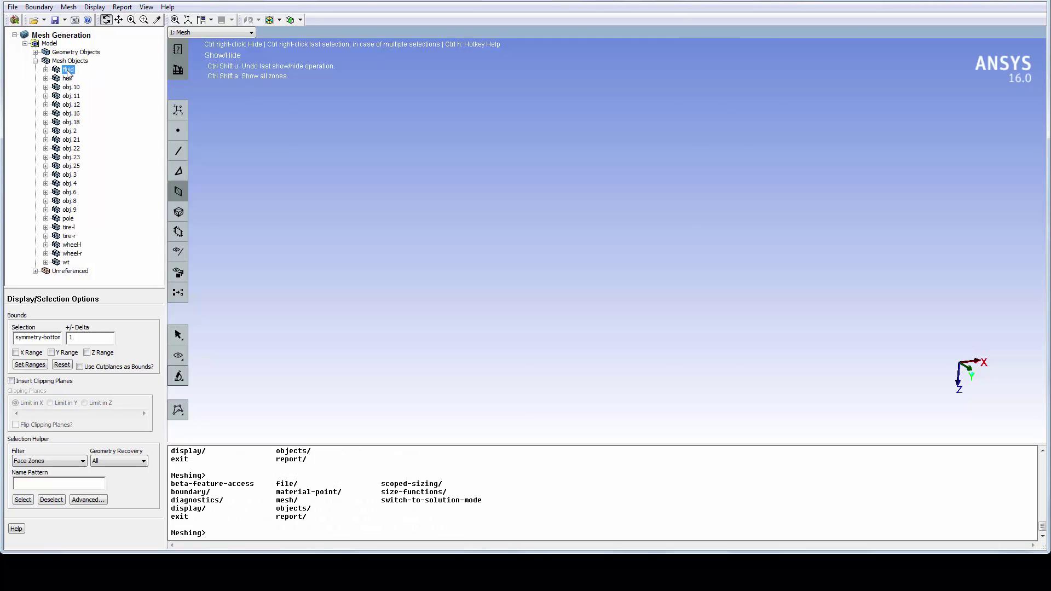
Draw the wrapped fluid object and hide its inlet, symmetry-side1, symmetry-side2 and symmetry-bottom zones to expose the landing gear.
right_click(76, 70)
left_click(92, 77)
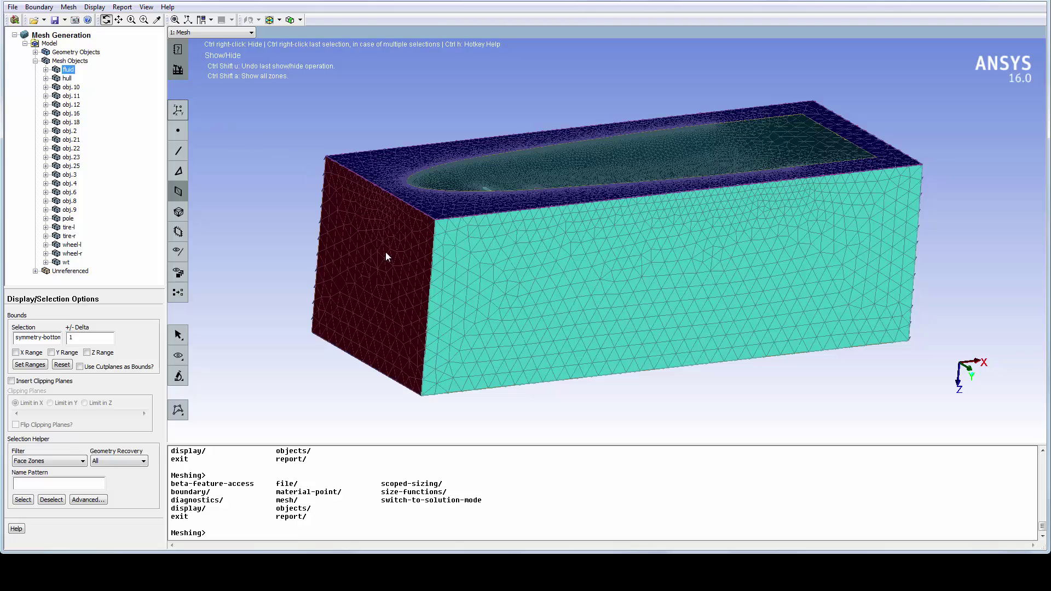
left_click(386, 254)
left_click(513, 275)
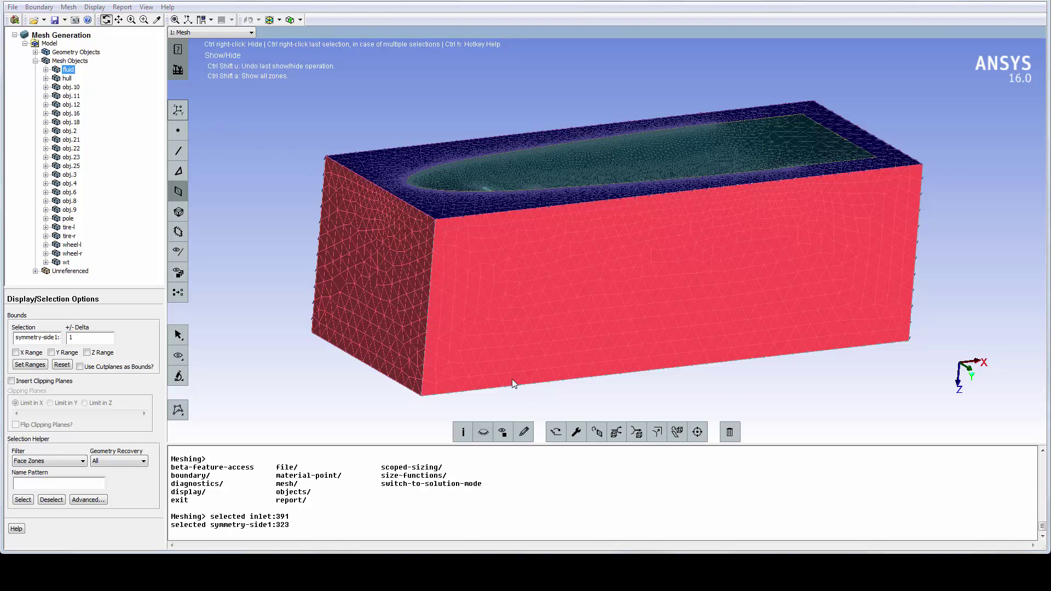
left_click(483, 432)
left_click(414, 244)
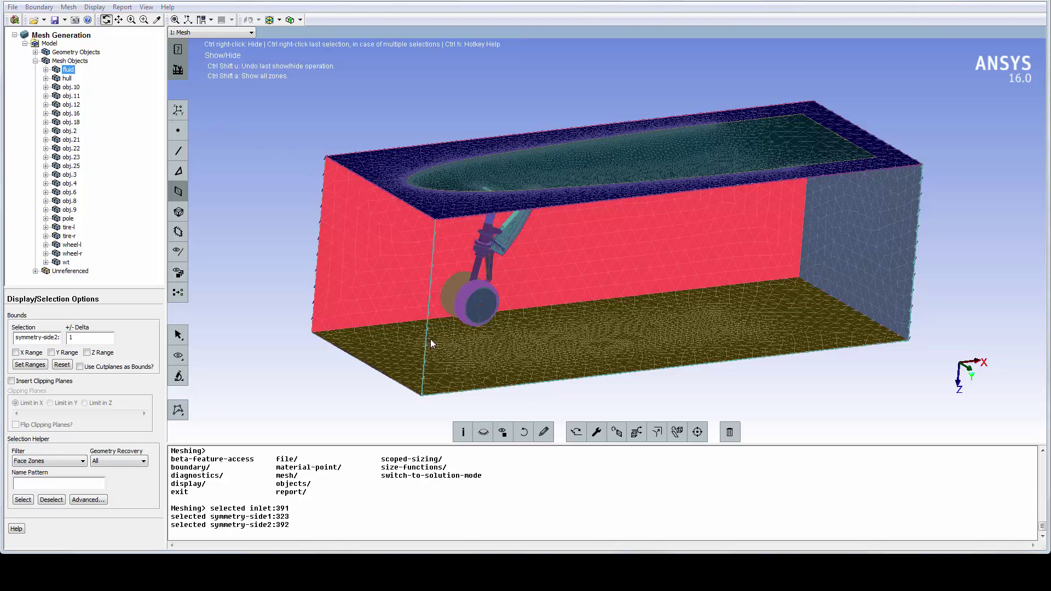
left_click(455, 370)
left_click(483, 432)
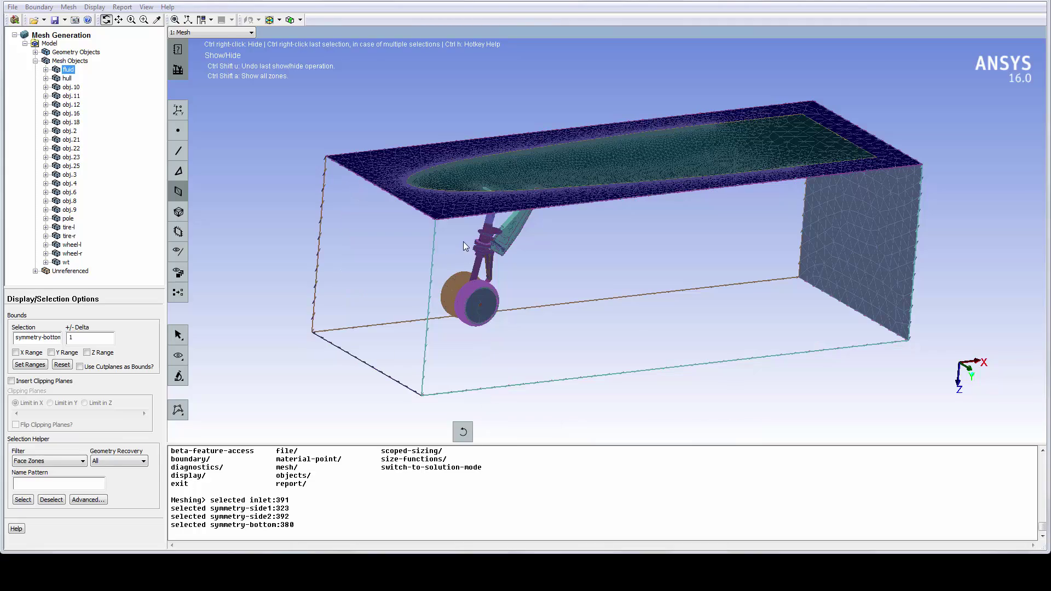
Examine the wrapped surface mesh around the landing gear strut and print the fluid object's mesh summary.
scroll(496, 271, "up", 5)
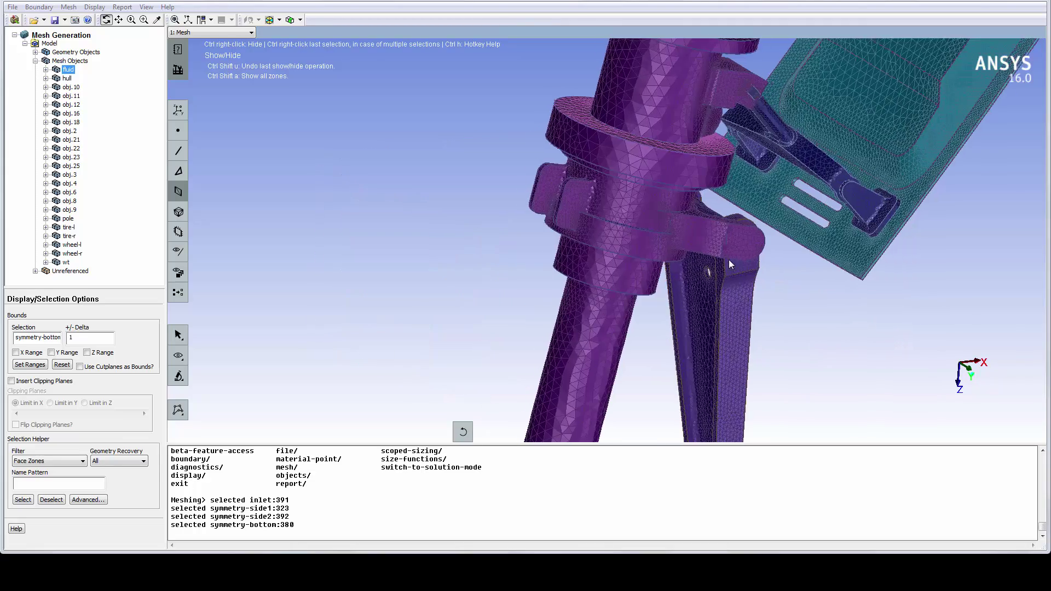
middle_click_drag(698, 240, 724, 245)
left_click_drag(724, 249, 694, 267)
right_click(75, 77)
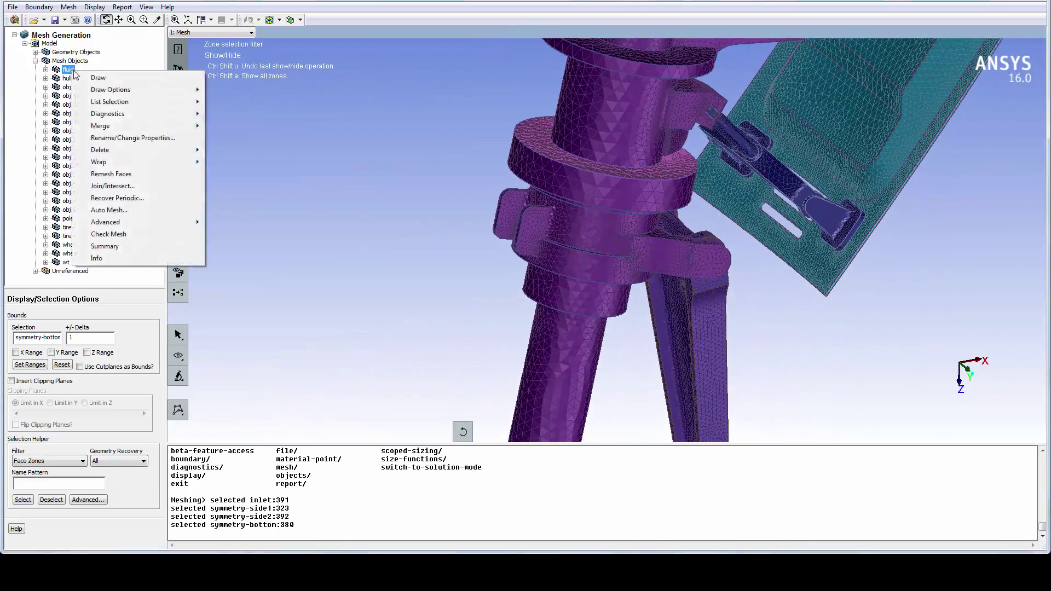
left_click(109, 247)
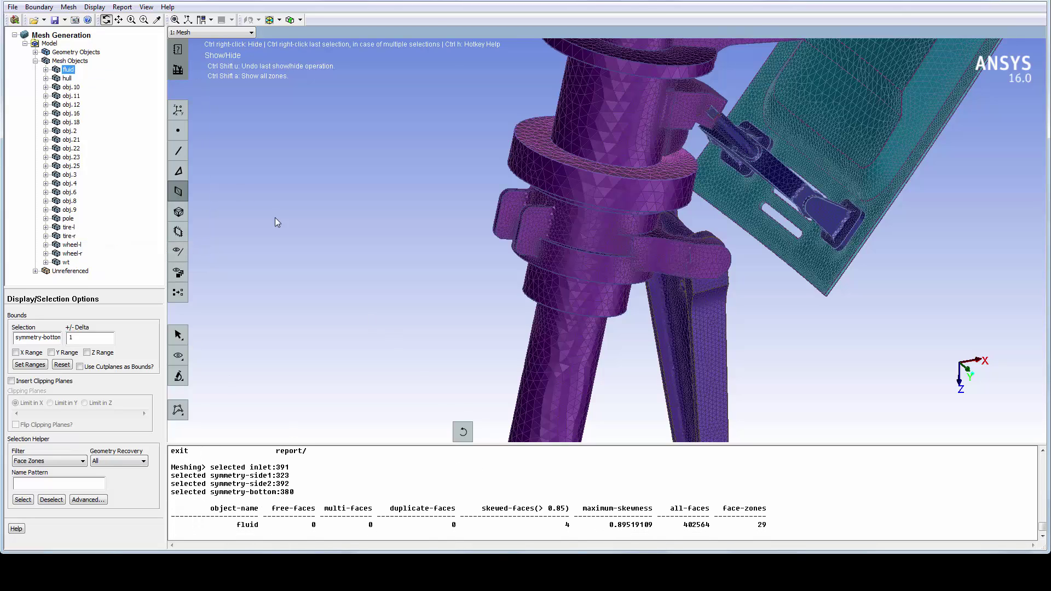
Improve the fluid object's surface quality by collapsing all faces above 0.7 skewness with the boundary preserved, and print a fresh summary.
right_click(67, 73)
mouse_move(93, 116)
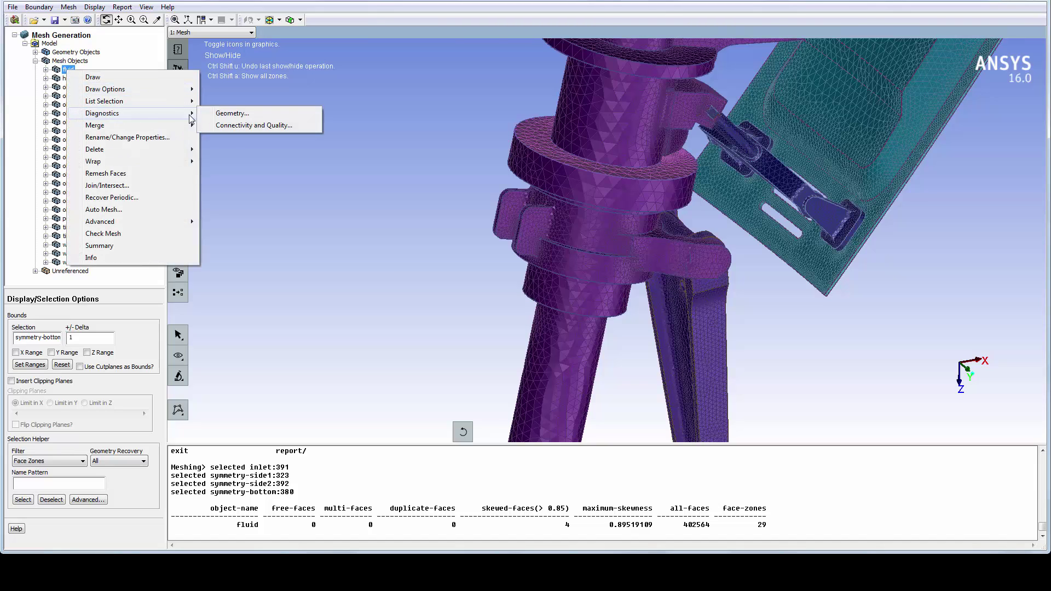
left_click(229, 125)
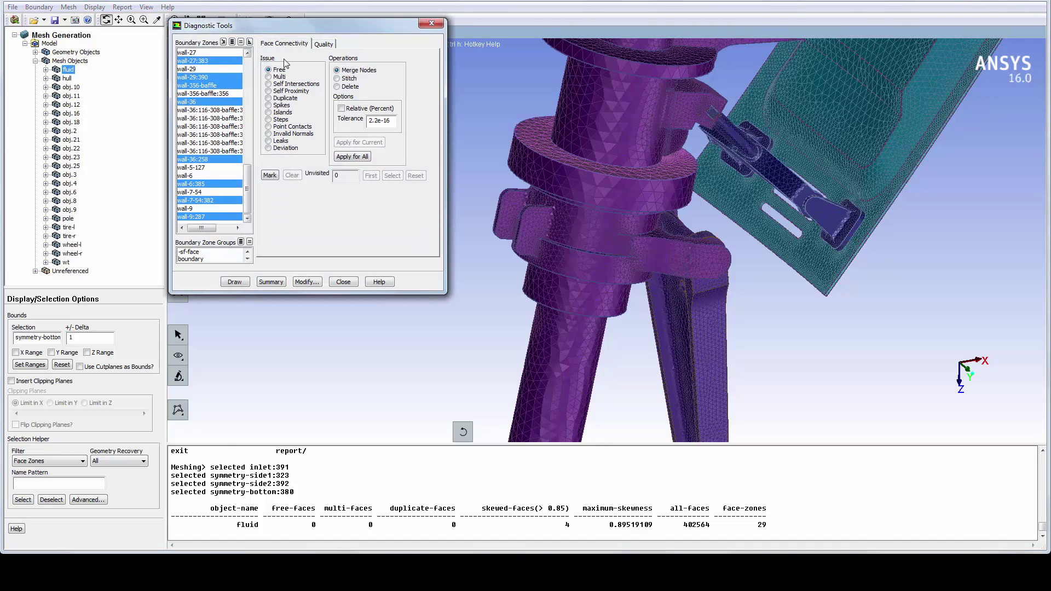
left_click(321, 45)
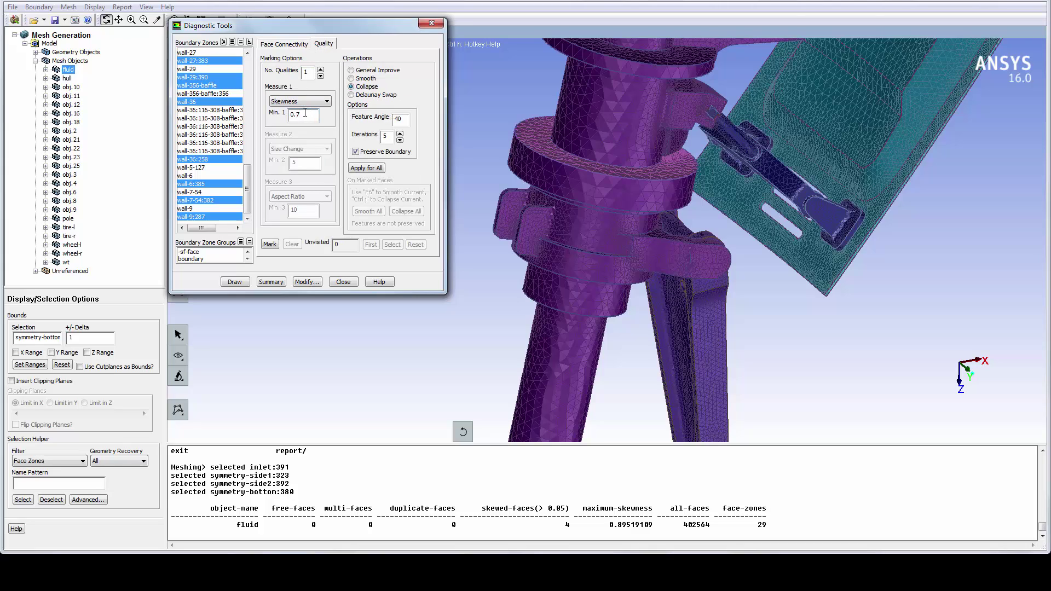
left_click(370, 167)
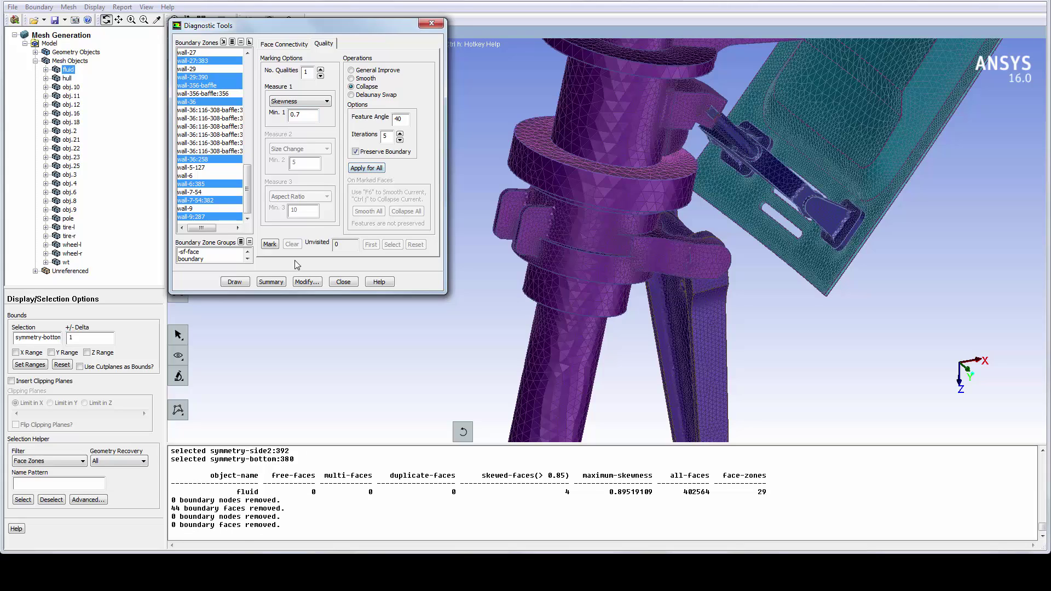
left_click(276, 284)
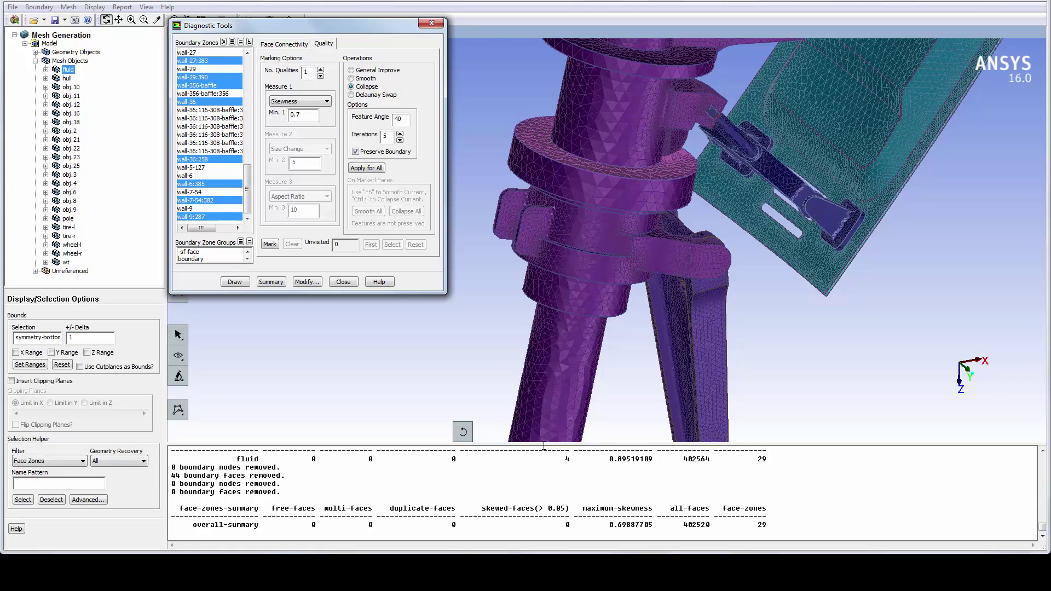
left_click(343, 281)
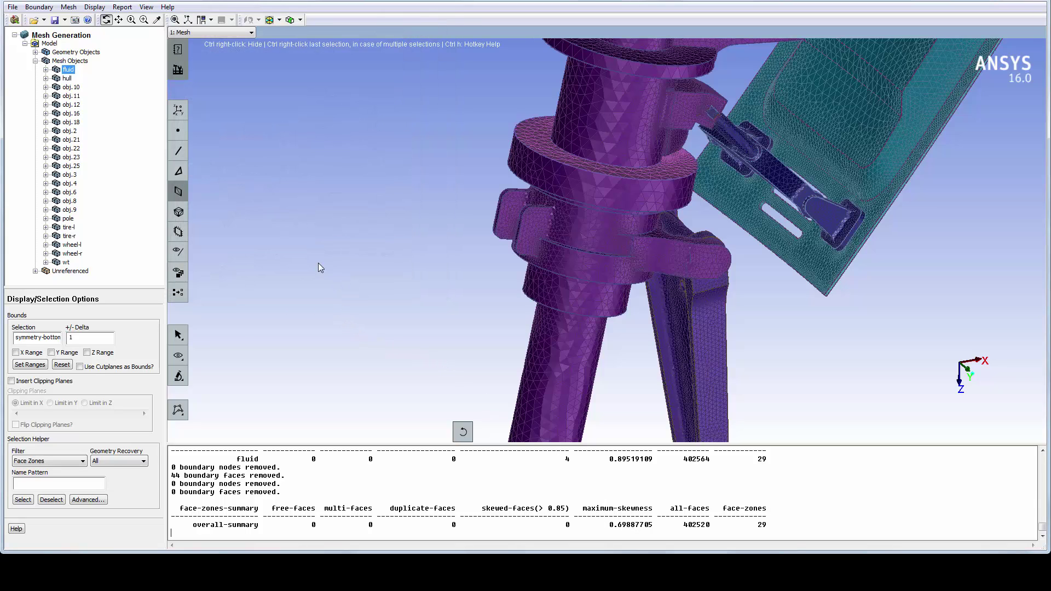
Compute the fluid object's volumetric regions with the fluid material point and list the resulting regions.
double_click(67, 70)
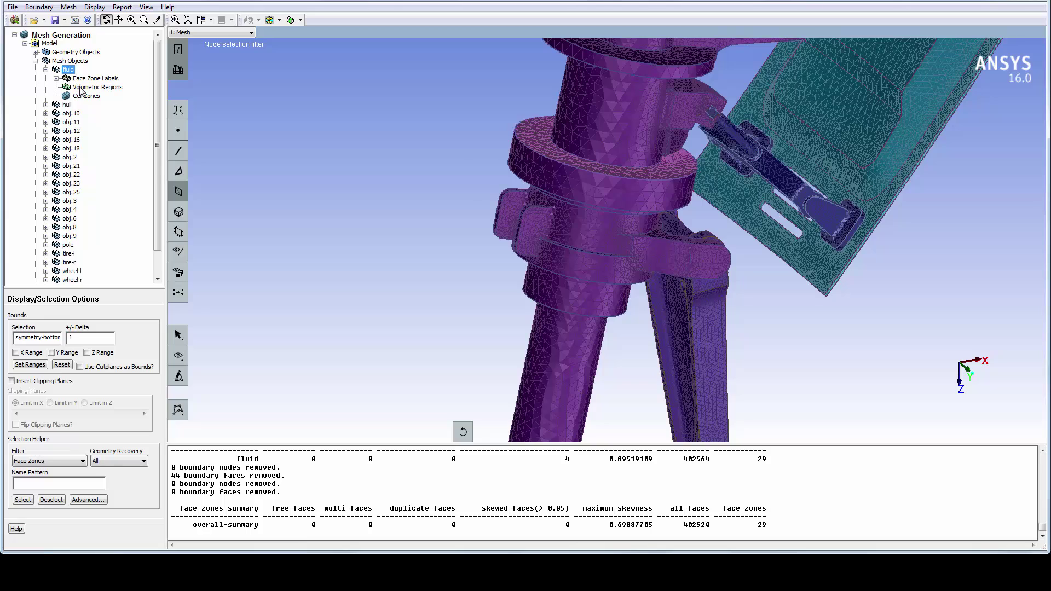
right_click(80, 89)
left_click(113, 105)
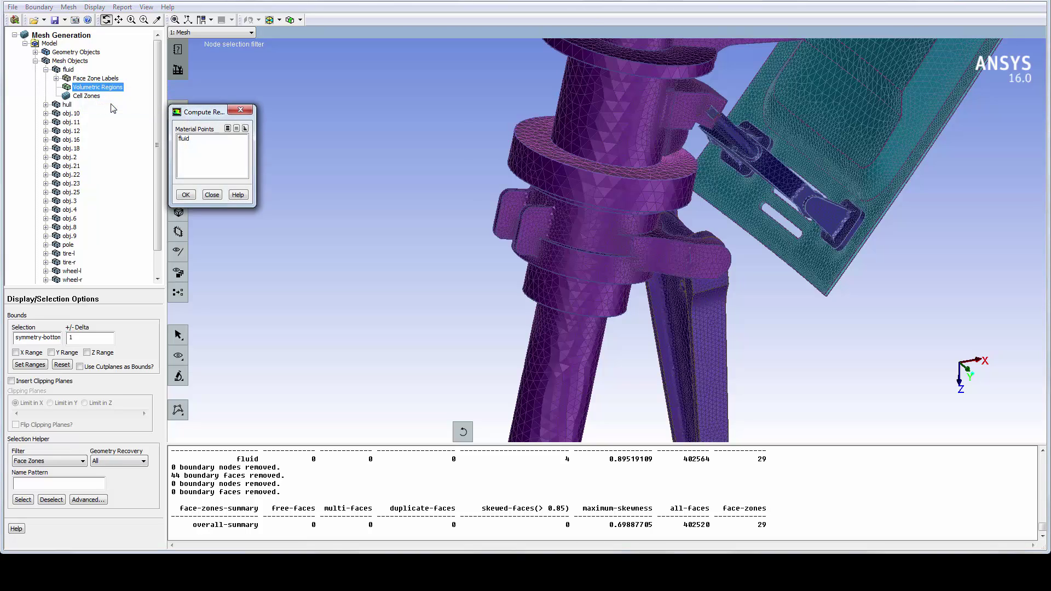
left_click(186, 138)
left_click(186, 194)
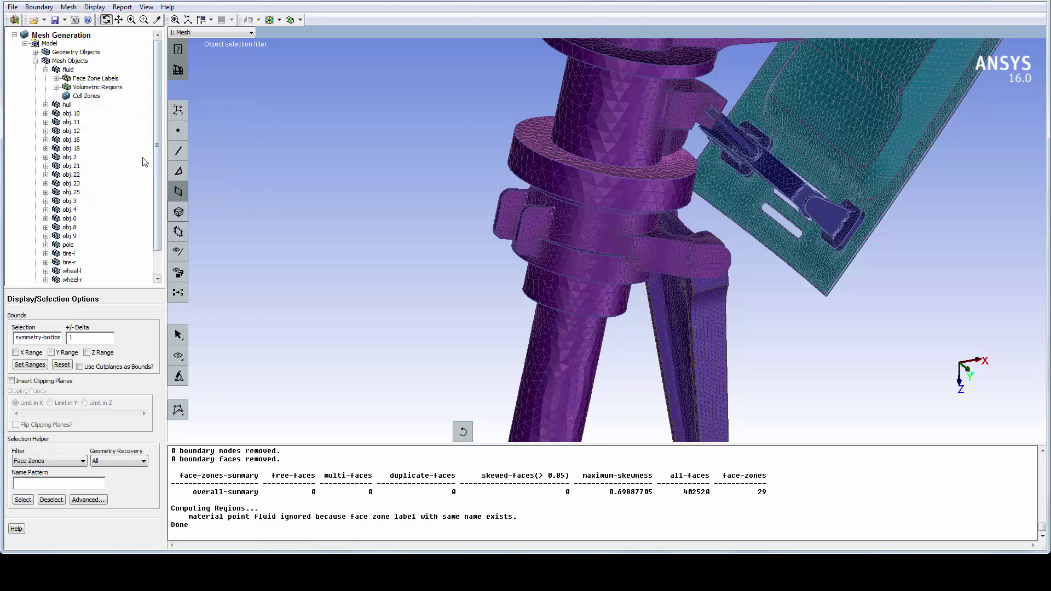
left_click(57, 87)
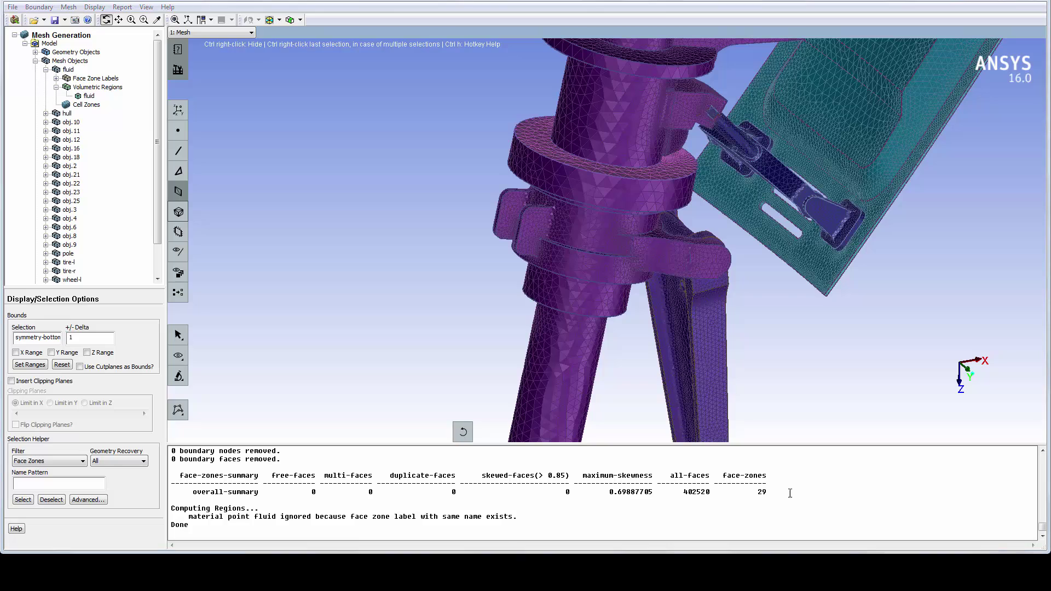
Set Auto Mesh for the fluid object to grow scoped prisms, and create a prism control with a first aspect ratio of 5.
right_click(86, 106)
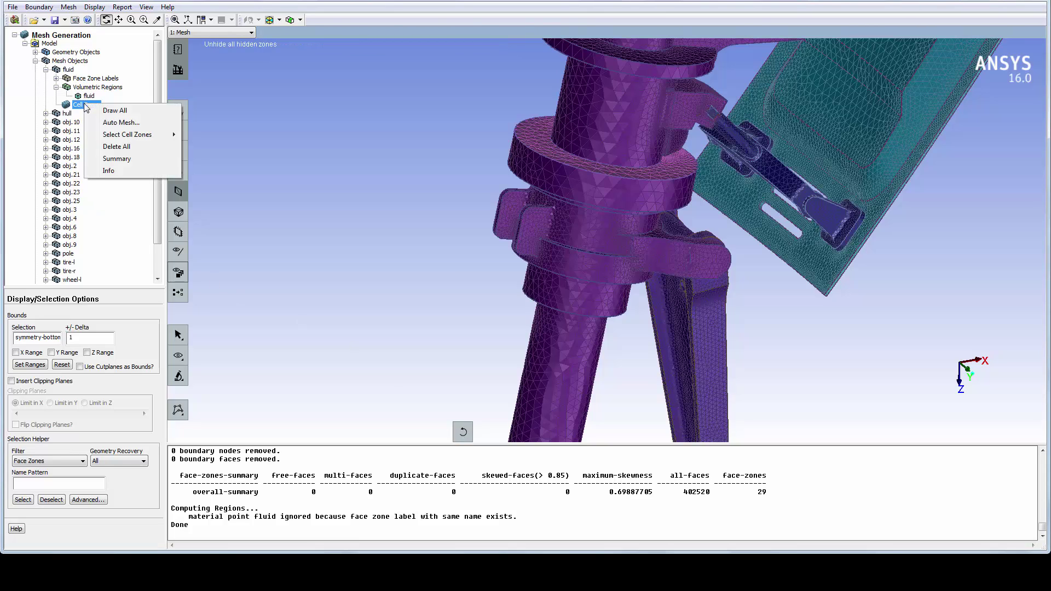
left_click(122, 120)
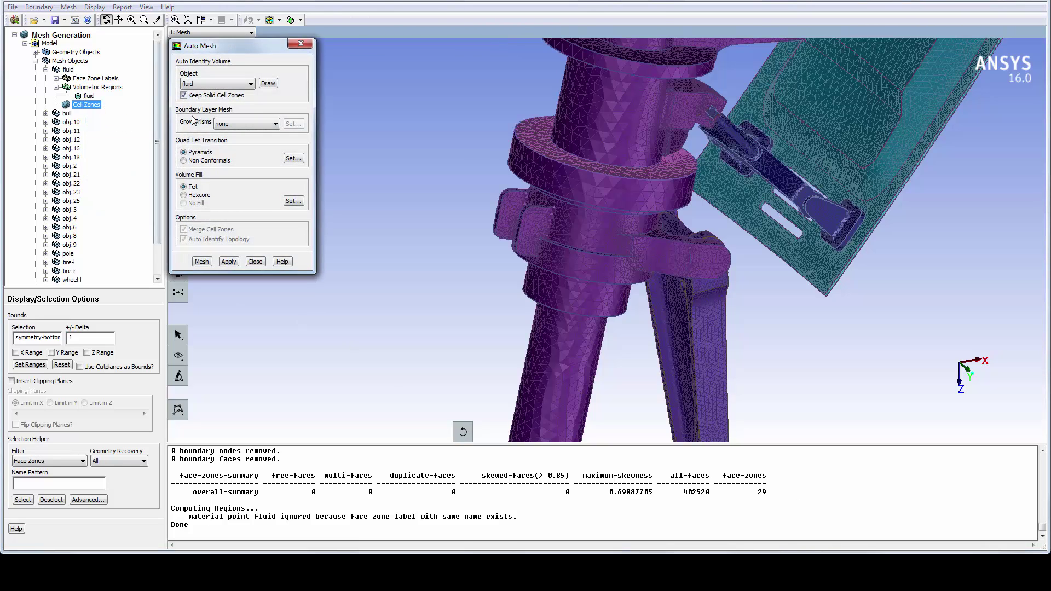
left_click(239, 125)
left_click(243, 138)
left_click(292, 124)
left_click_drag(298, 109, 284, 112)
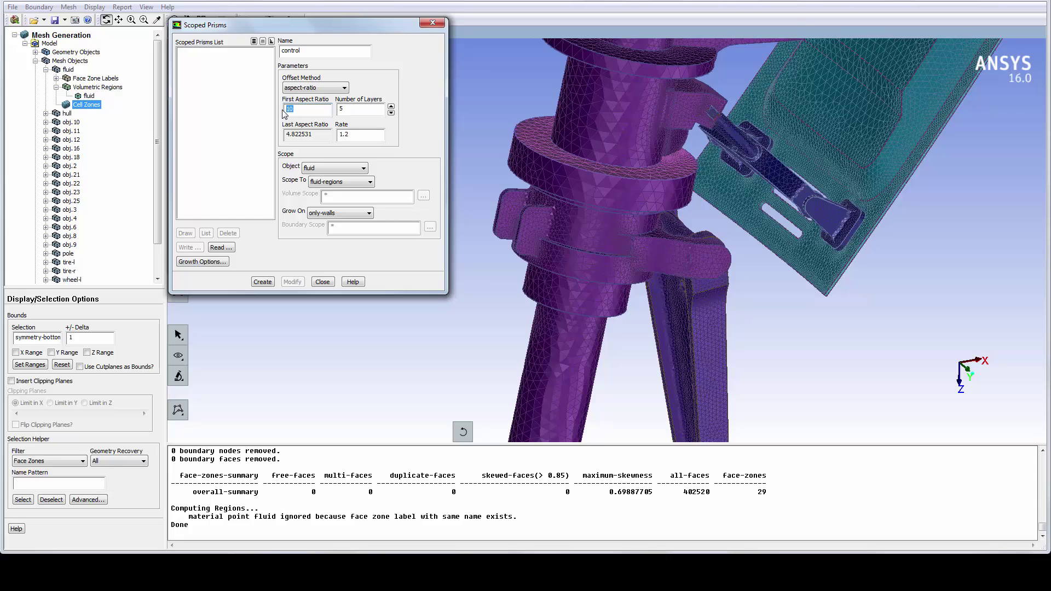
type("5")
left_click(262, 282)
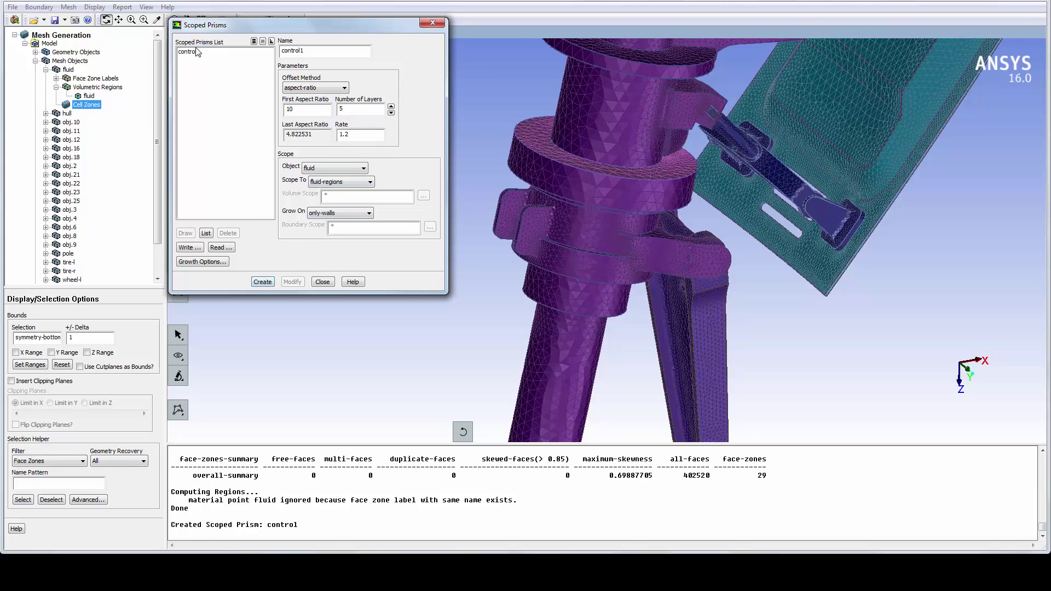
Draw the walls covered by the new scoped prism control, inspect them around the landing gear, and close the prism settings.
left_click(196, 52)
left_click(185, 234)
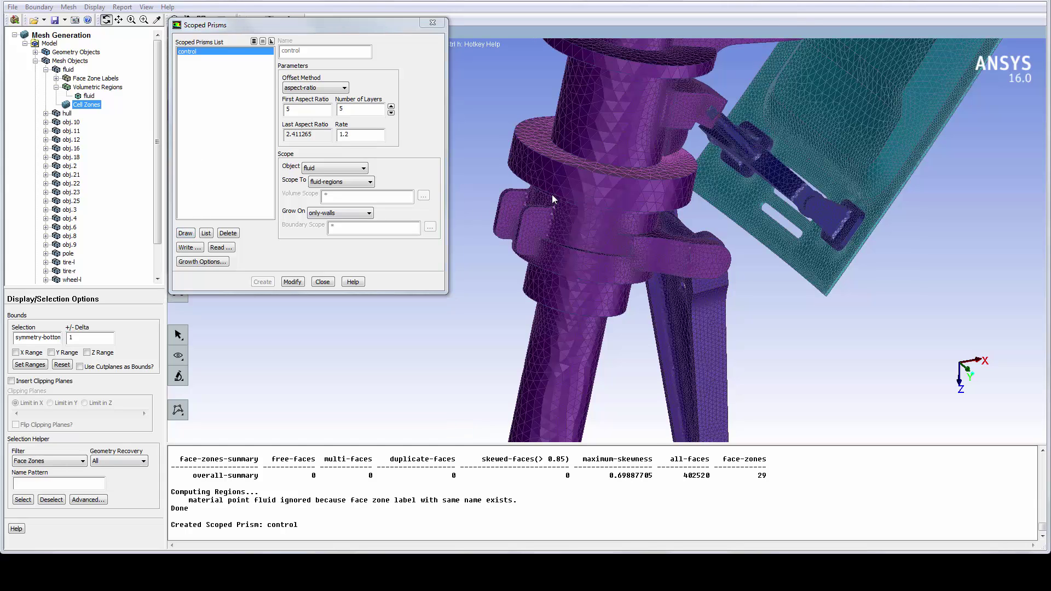
left_click_drag(551, 195, 593, 135)
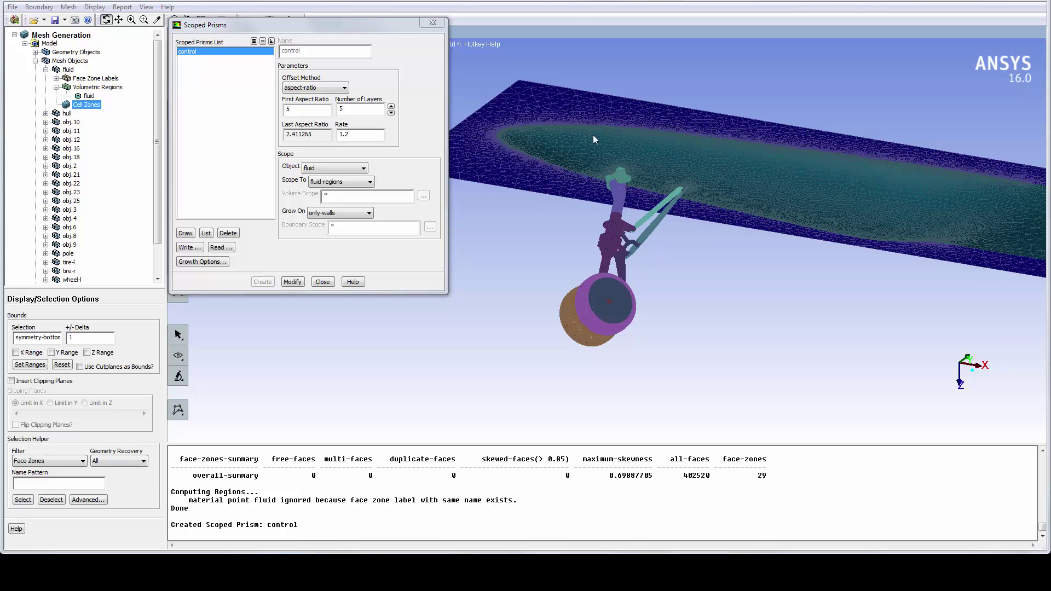
left_click(321, 282)
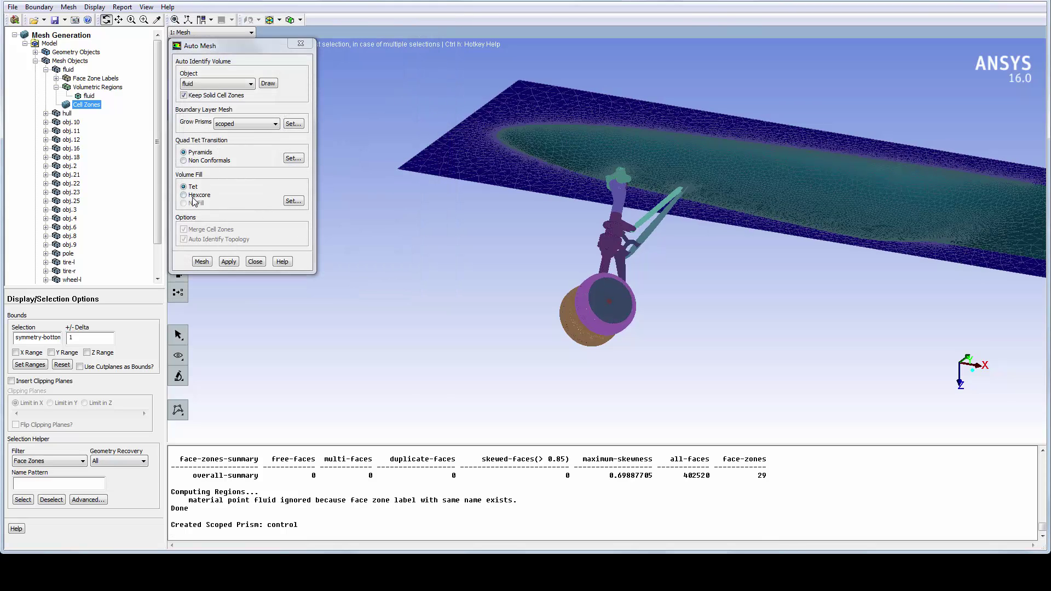
Set the tet refinement's cell sizing to size-function for the volume fill, apply it and close the tet settings.
left_click(294, 201)
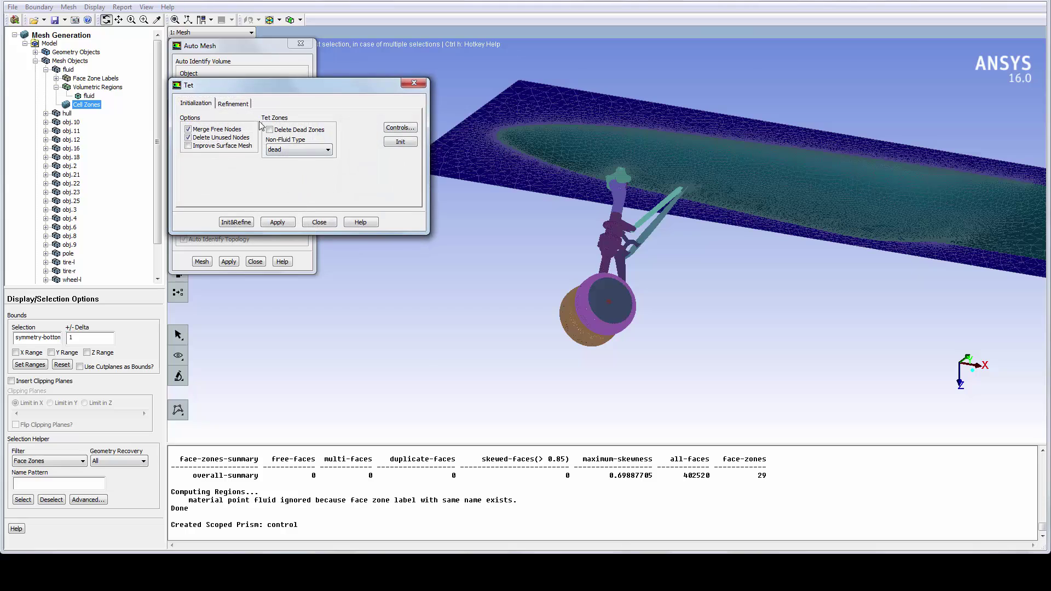
left_click(235, 103)
left_click(281, 165)
left_click(283, 192)
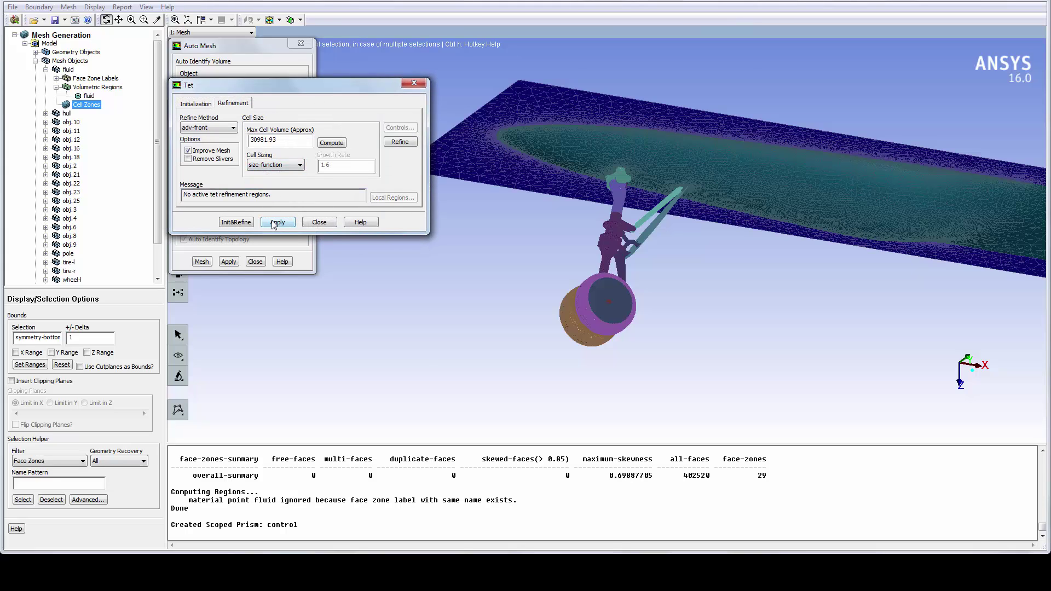
left_click(319, 223)
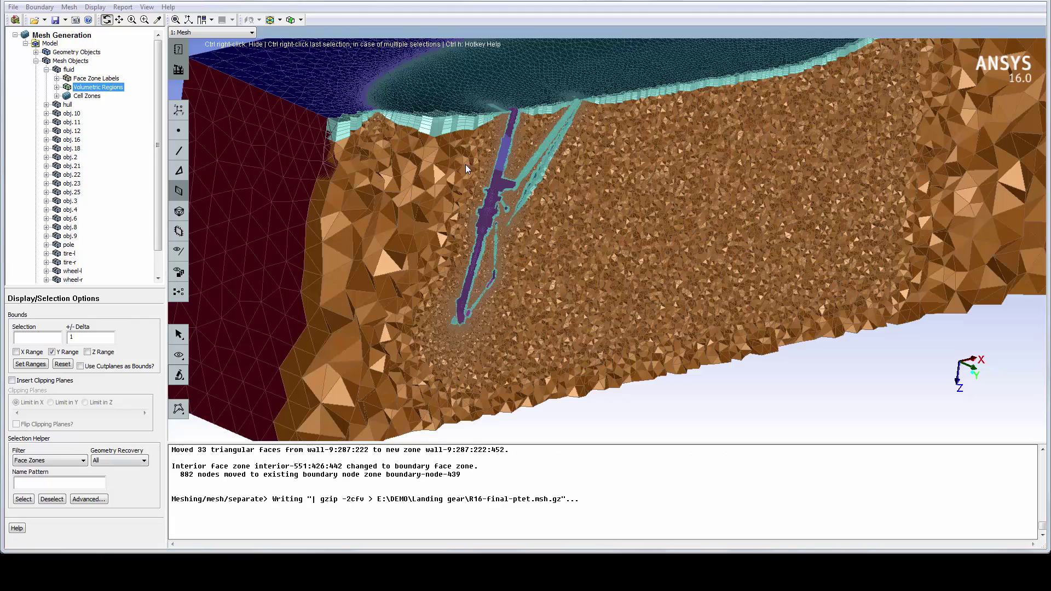
Examine the prism layers and tet cells around the landing gear strut, and print the cell zones' summary to check the overall maximum skewness.
left_click_drag(468, 167, 439, 171)
middle_click_drag(461, 187, 514, 232)
left_click_drag(510, 235, 498, 222)
left_click_drag(737, 268, 724, 205)
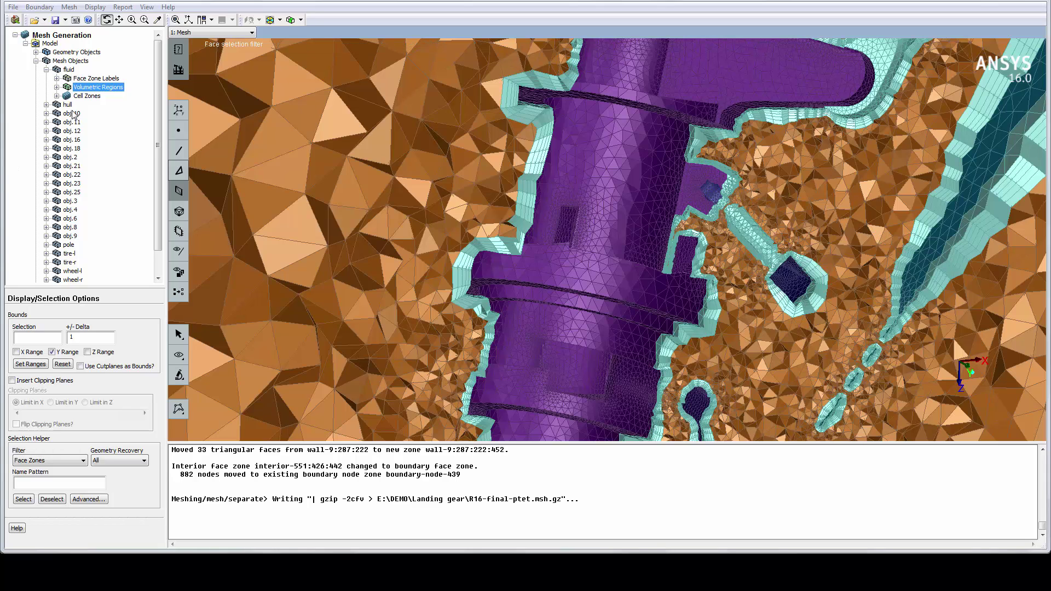
right_click(84, 100)
left_click(112, 152)
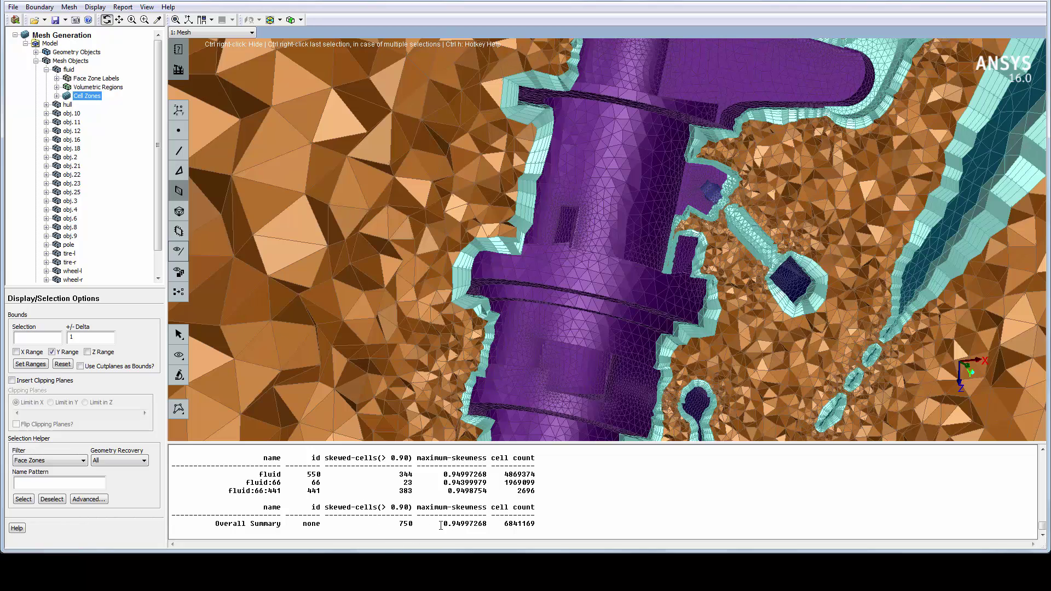
left_click_drag(442, 526, 489, 527)
Switch from meshing to solution mode with the finished volume mesh.
left_click(15, 20)
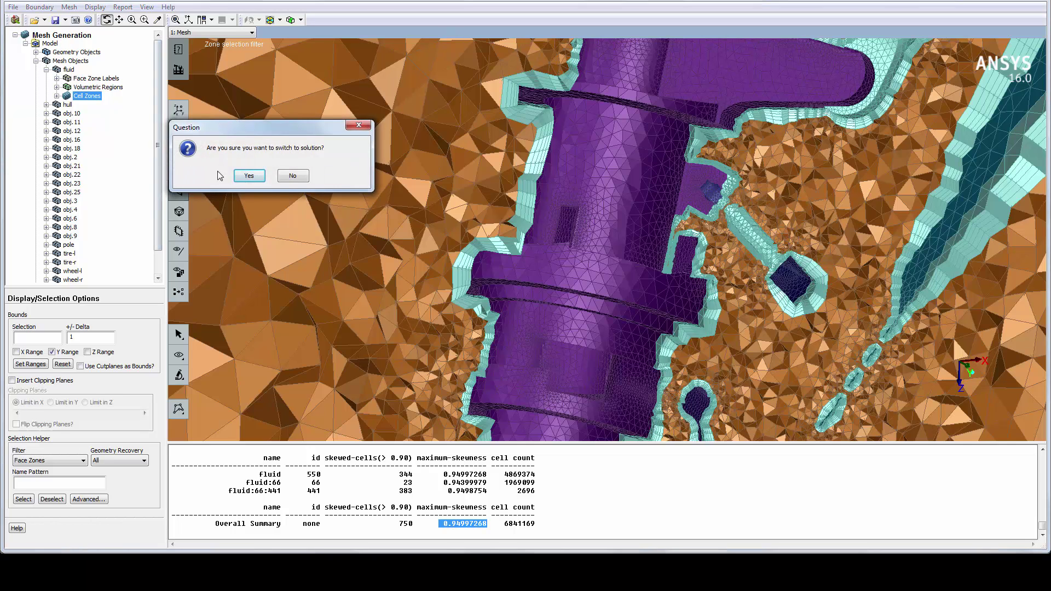